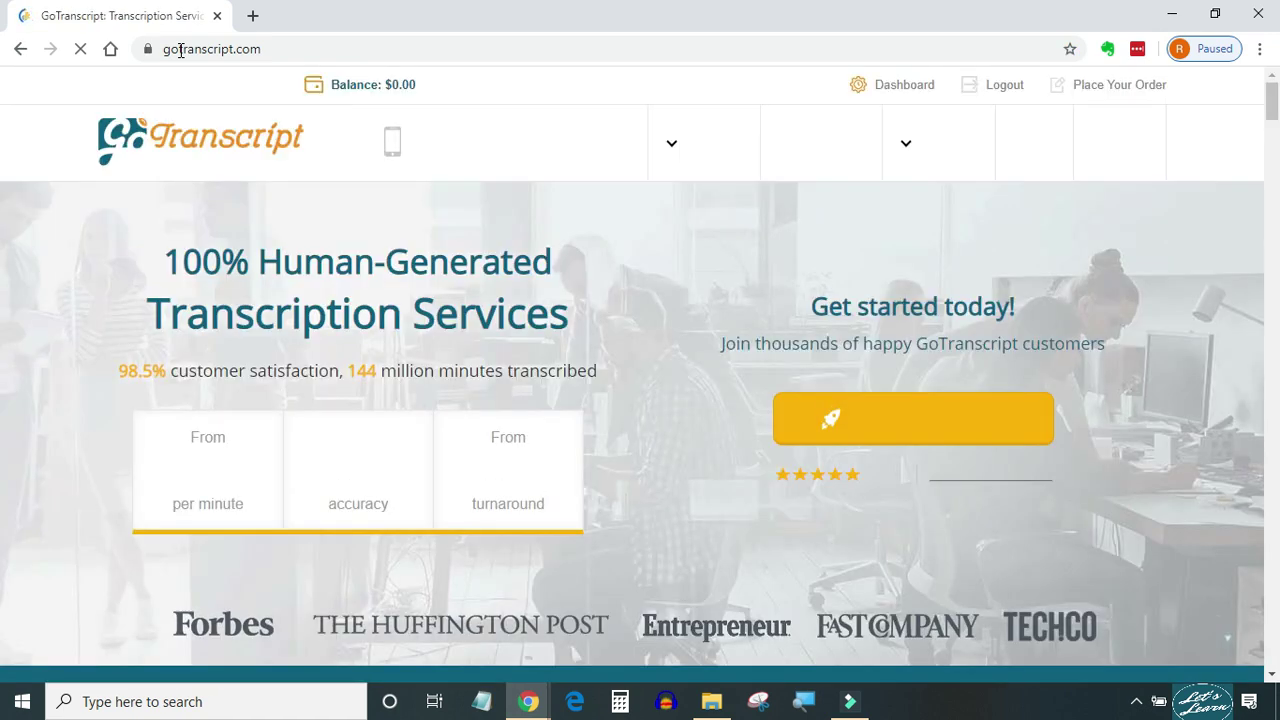
Open the Transcription tool page from the footer's For Transcriptionists section
scroll(640, 280, down, 10)
scroll(660, 296, down, 20)
scroll(662, 323, down, 3)
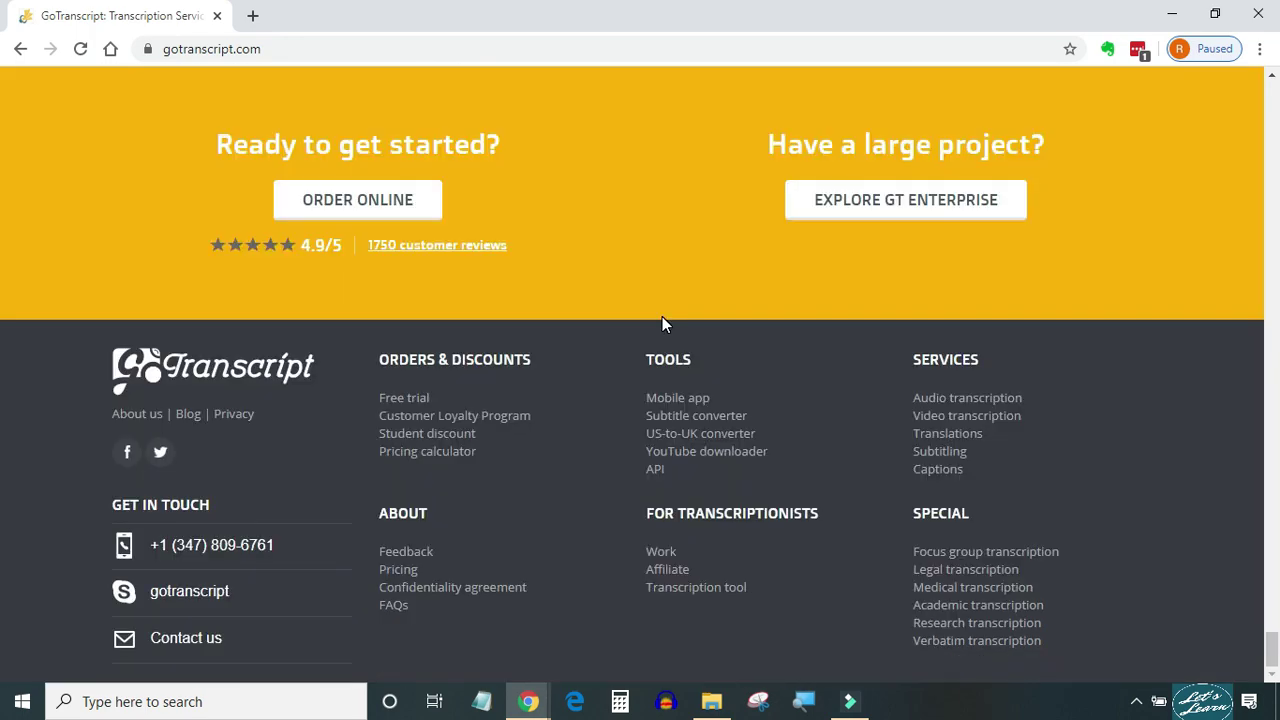
click(688, 590)
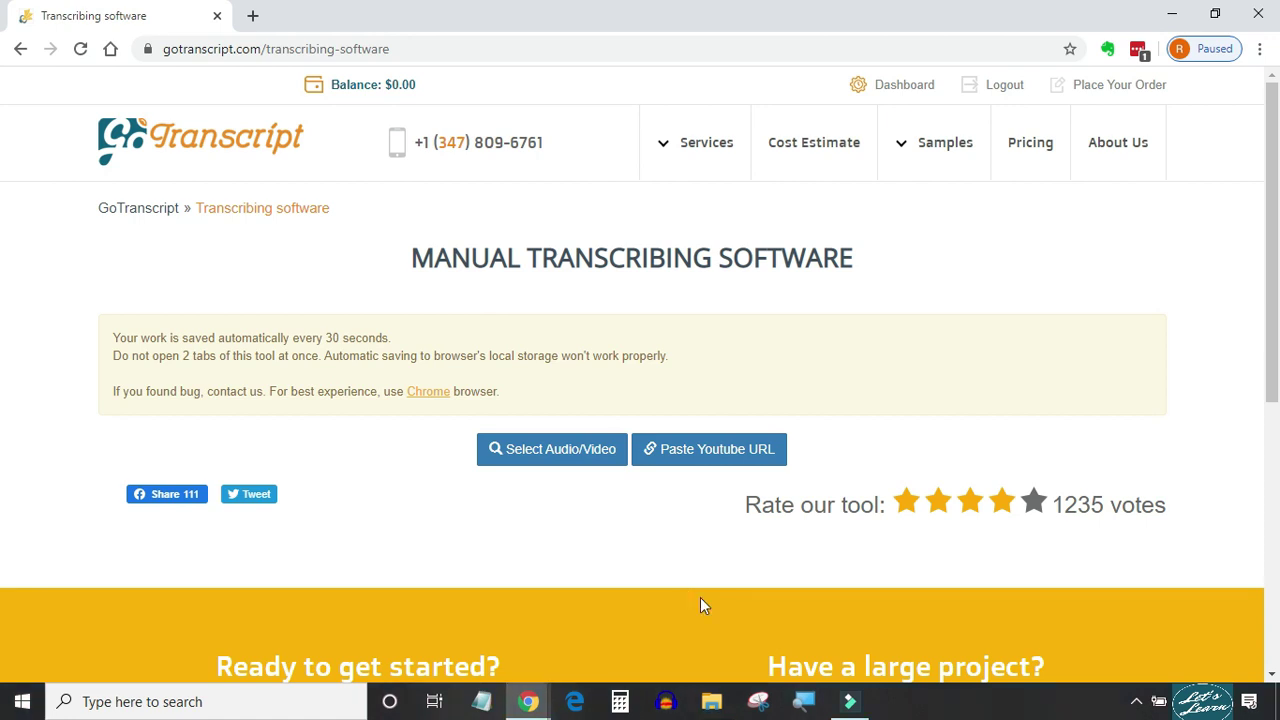
Load the 'Audio example' file into the transcriber and pause its playback
click(550, 449)
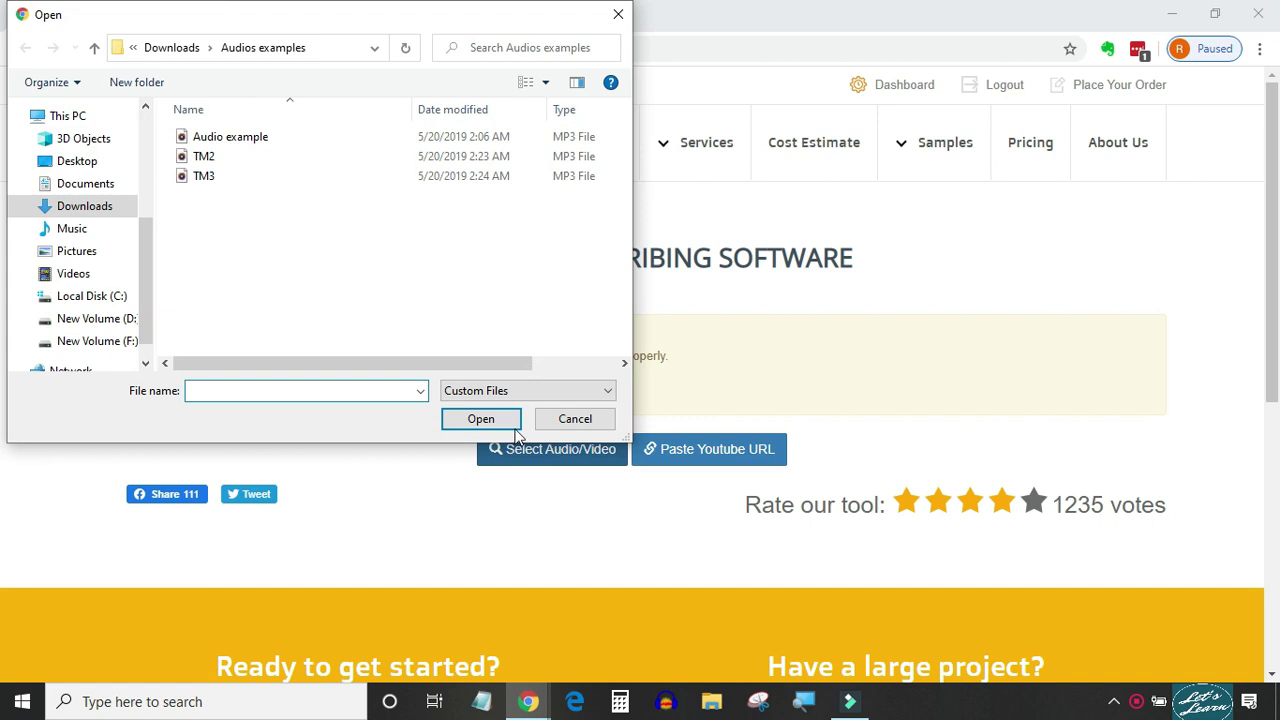
click(266, 145)
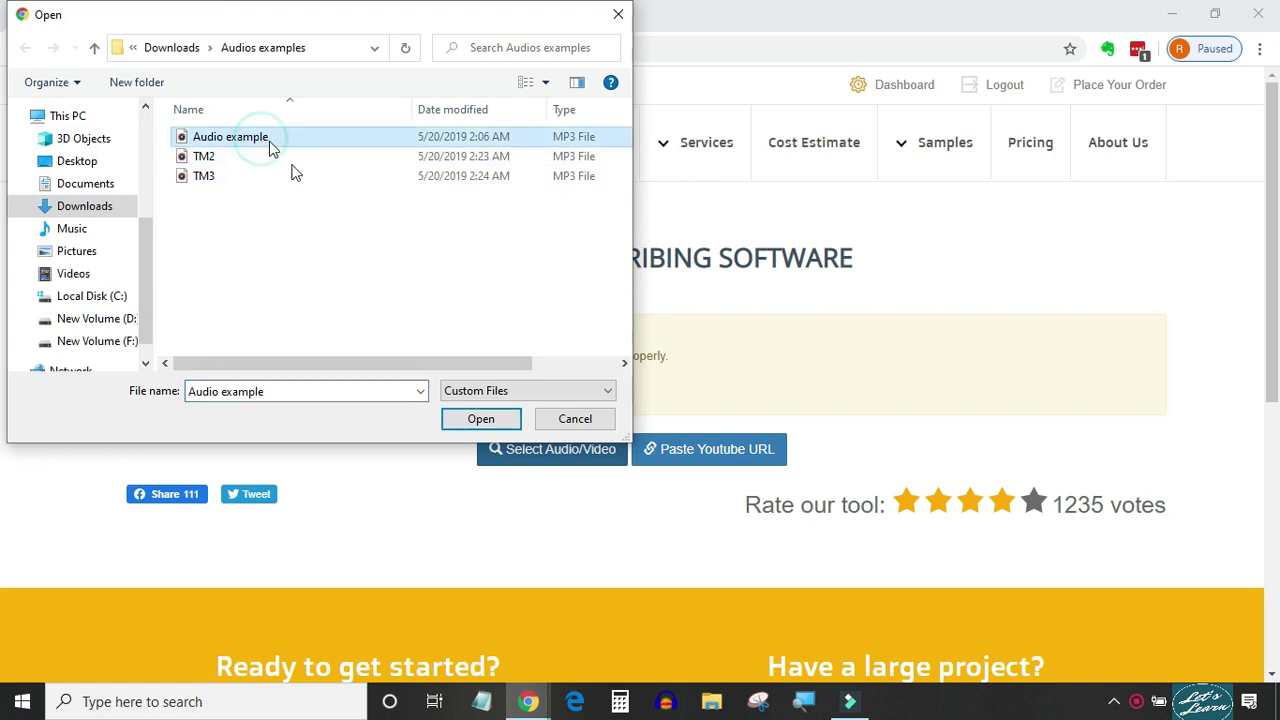
click(481, 419)
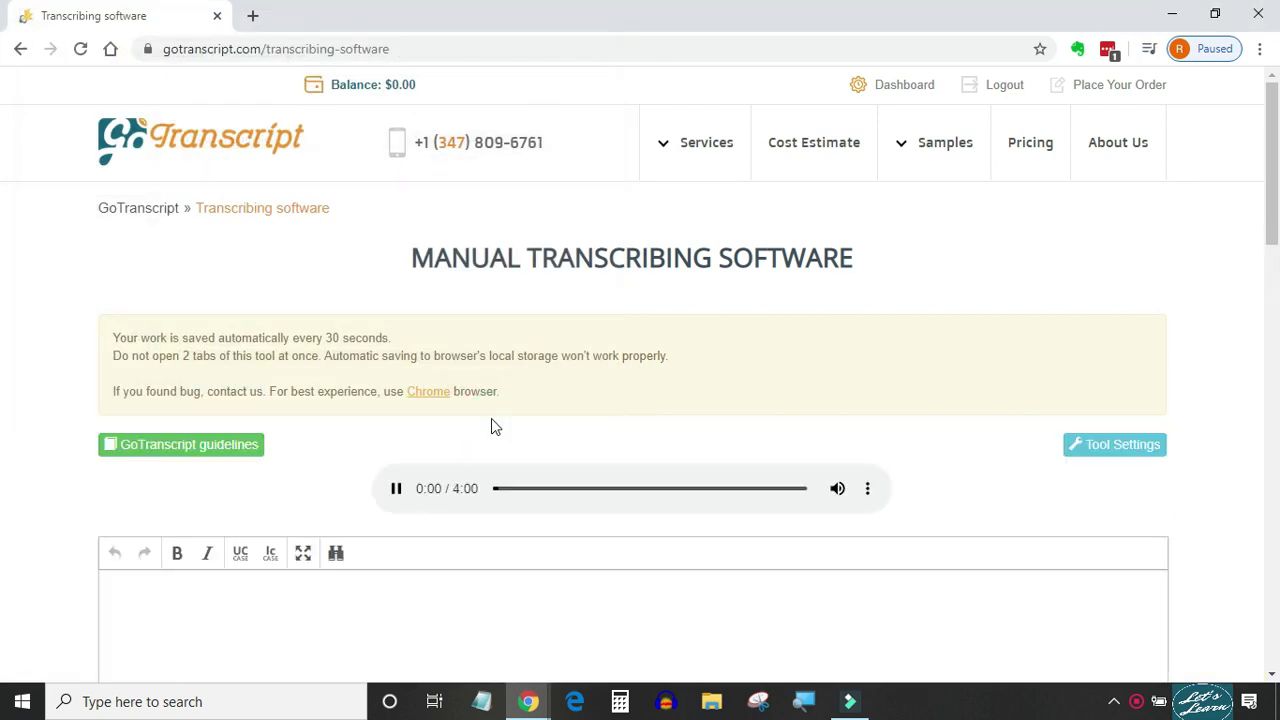
click(396, 490)
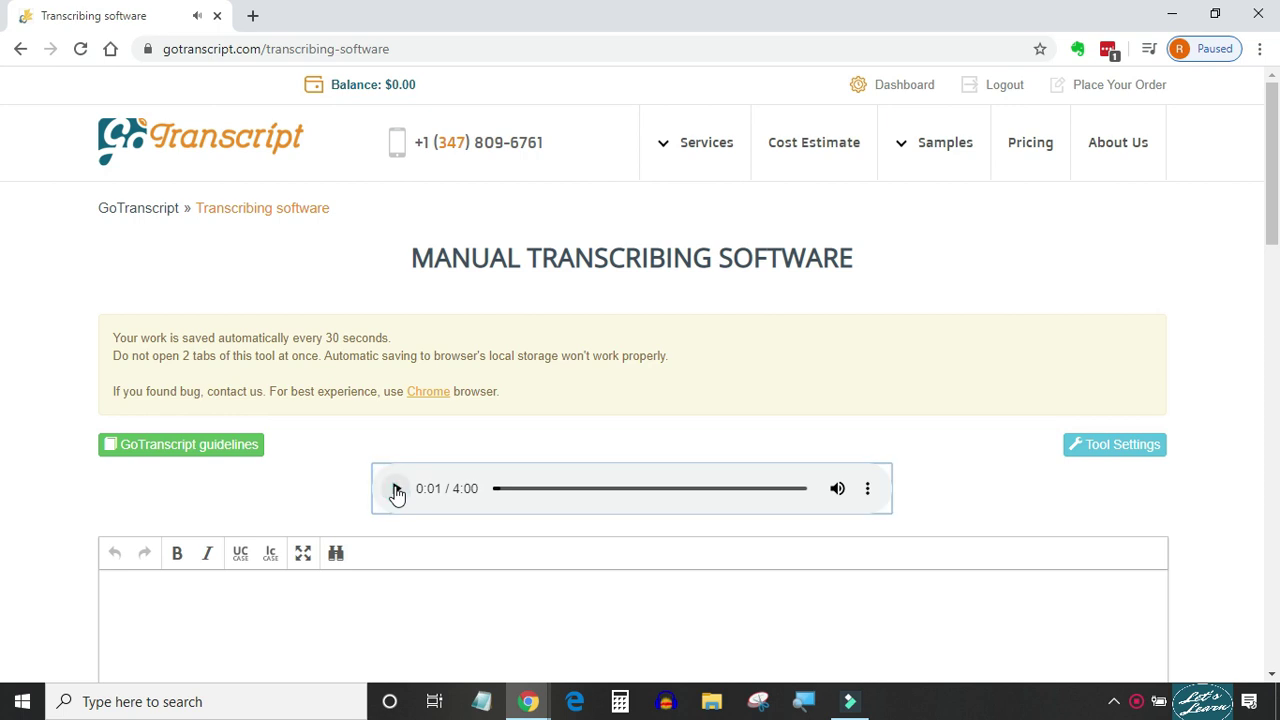
Drag the transcript editor's resize grip upward to shorten the box
scroll(489, 443, down, 3)
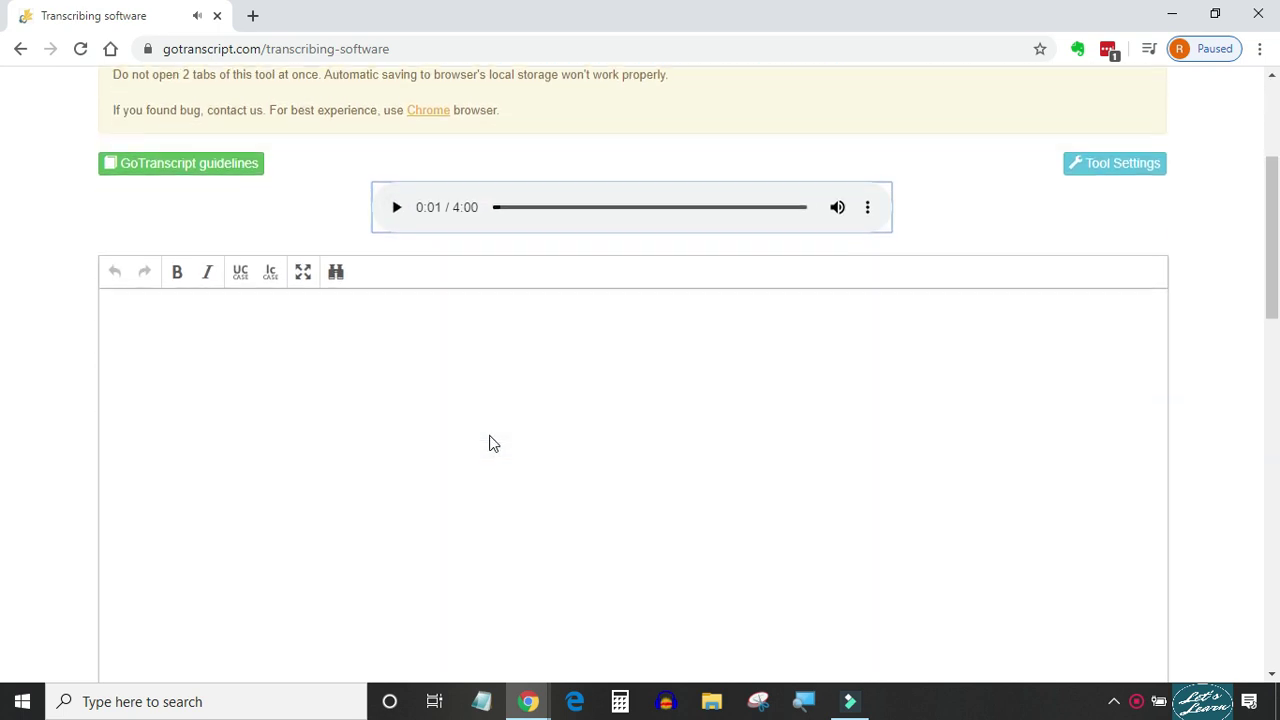
scroll(551, 433, down, 2)
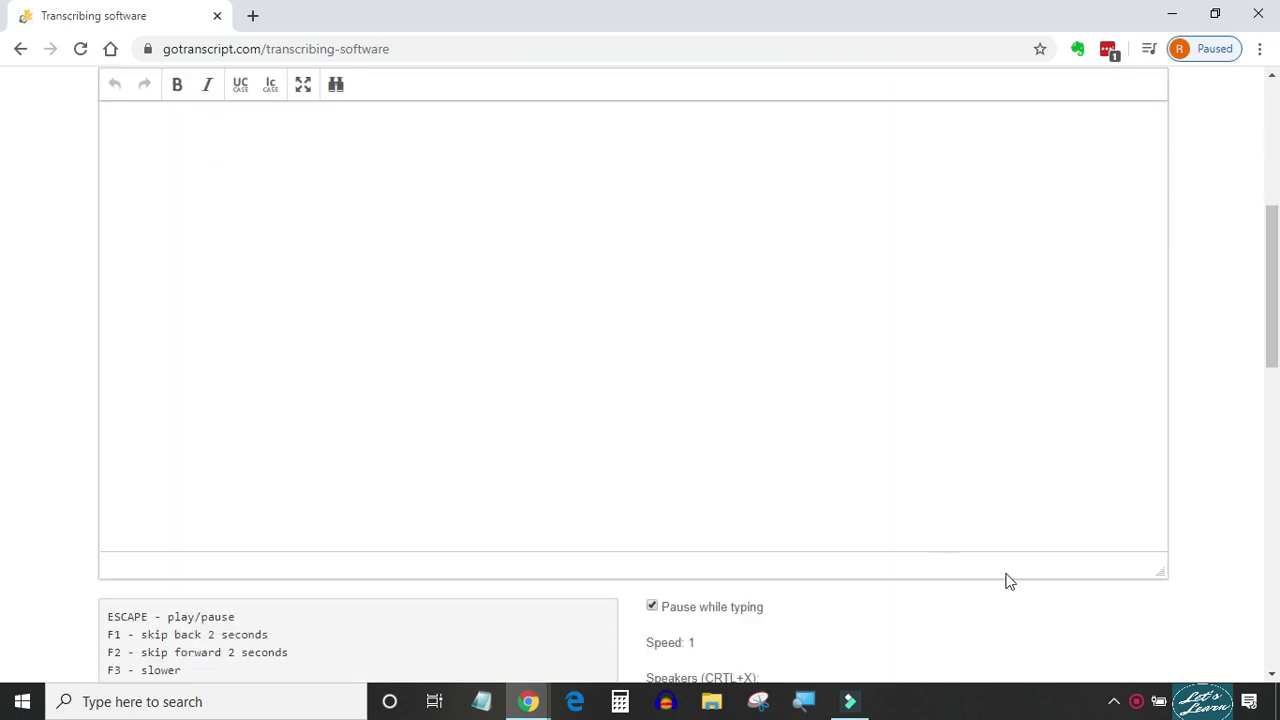
click(1157, 566)
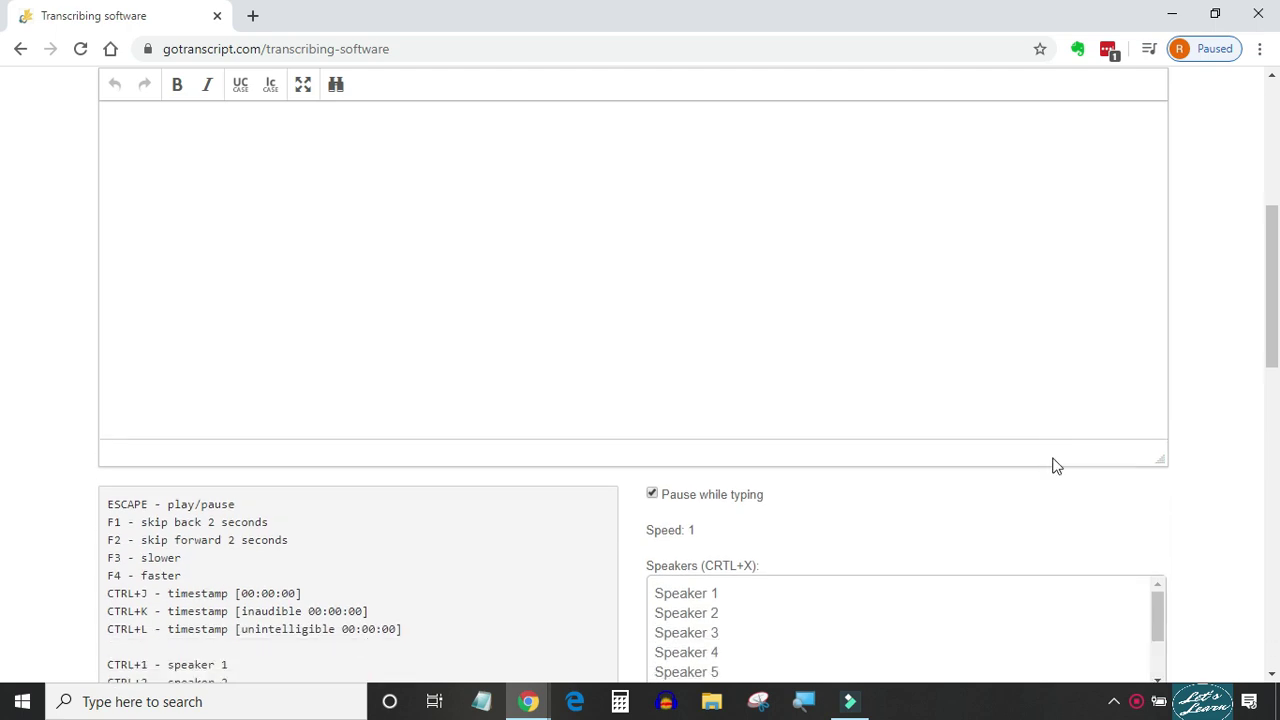
scroll(955, 452, up, 3)
scroll(955, 452, down, 5)
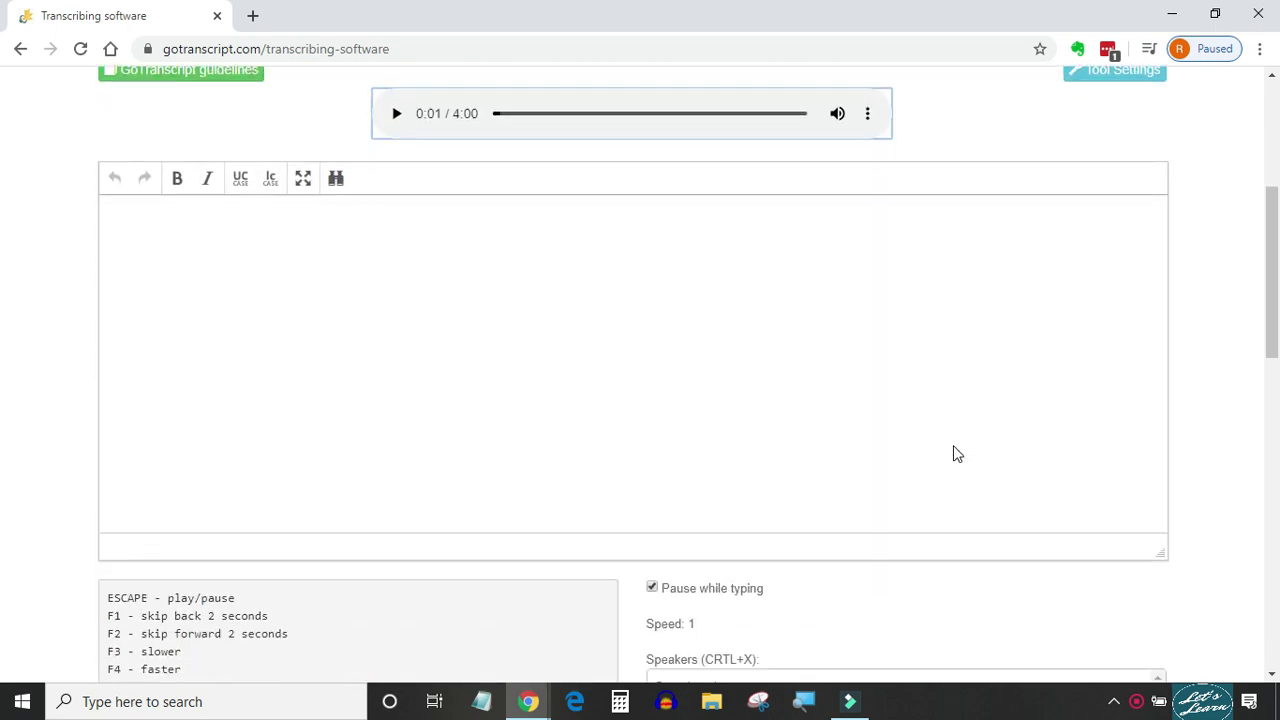
scroll(952, 436, down, 2)
scroll(626, 368, down, 3)
scroll(626, 368, up, 2)
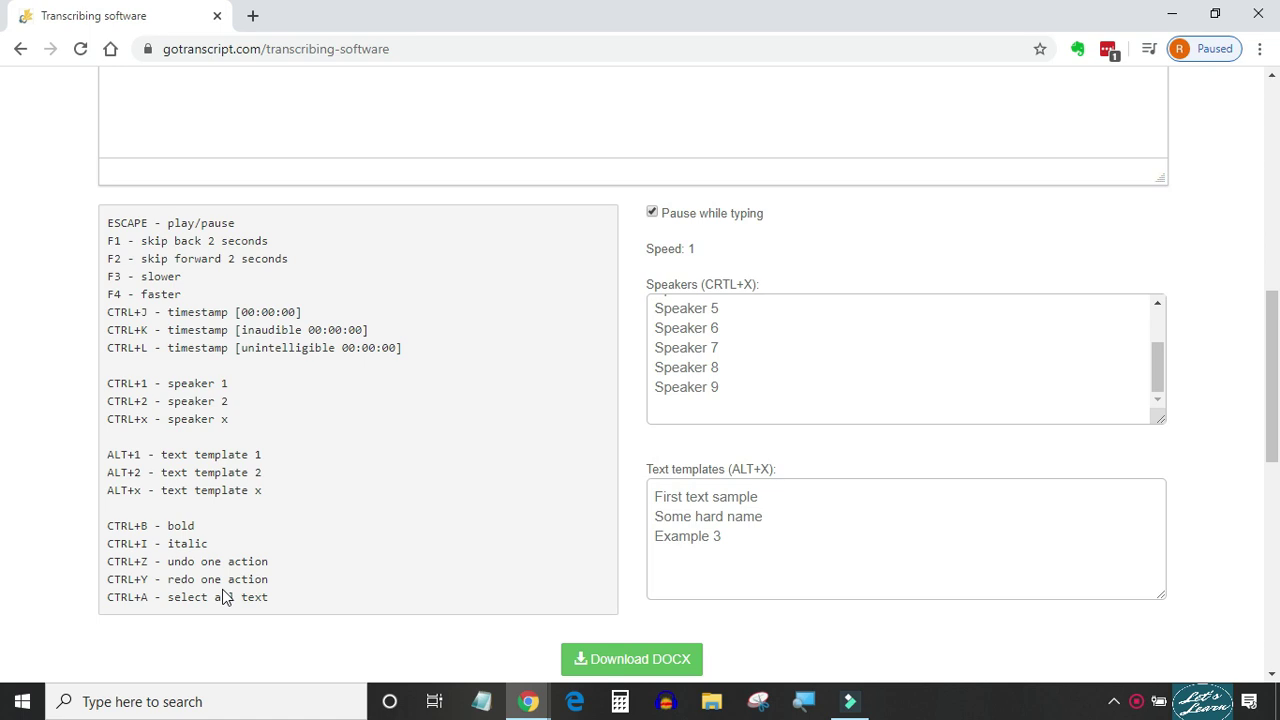
scroll(503, 451, up, 7)
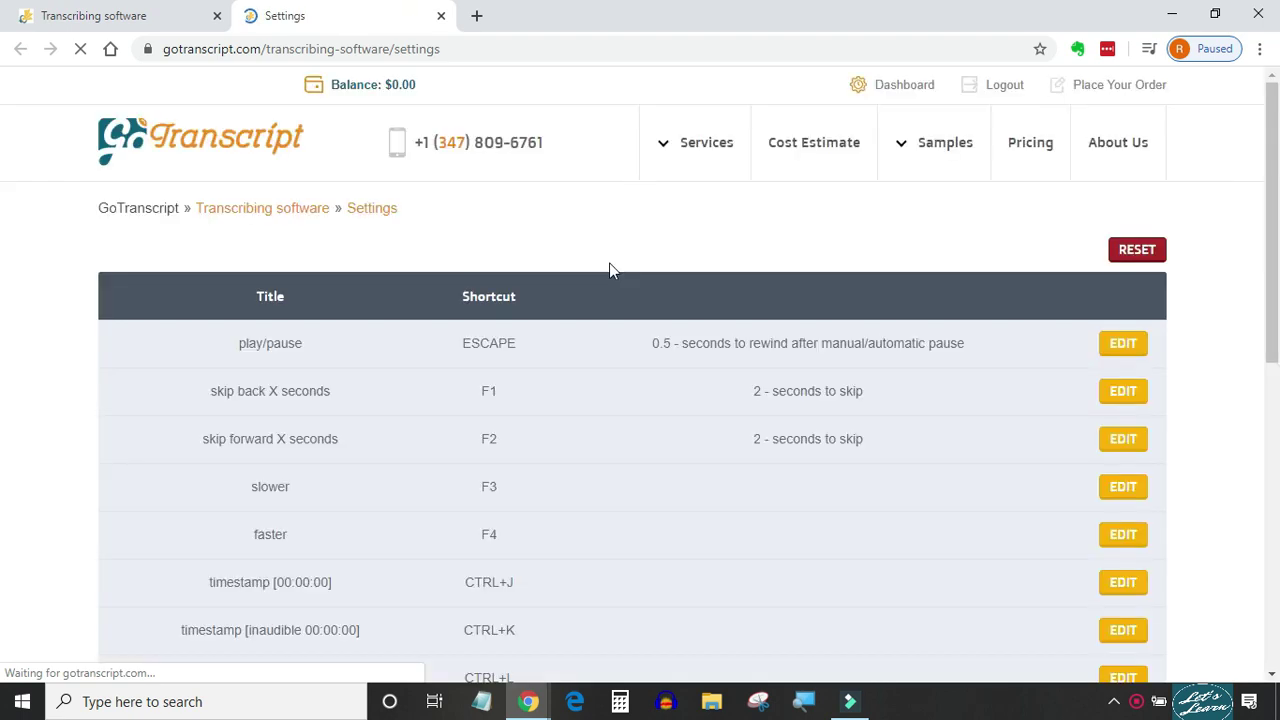
Review the Tool Settings shortcut table, then return to the Transcribing software tab
scroll(1084, 475, down, 4)
scroll(1084, 475, up, 2)
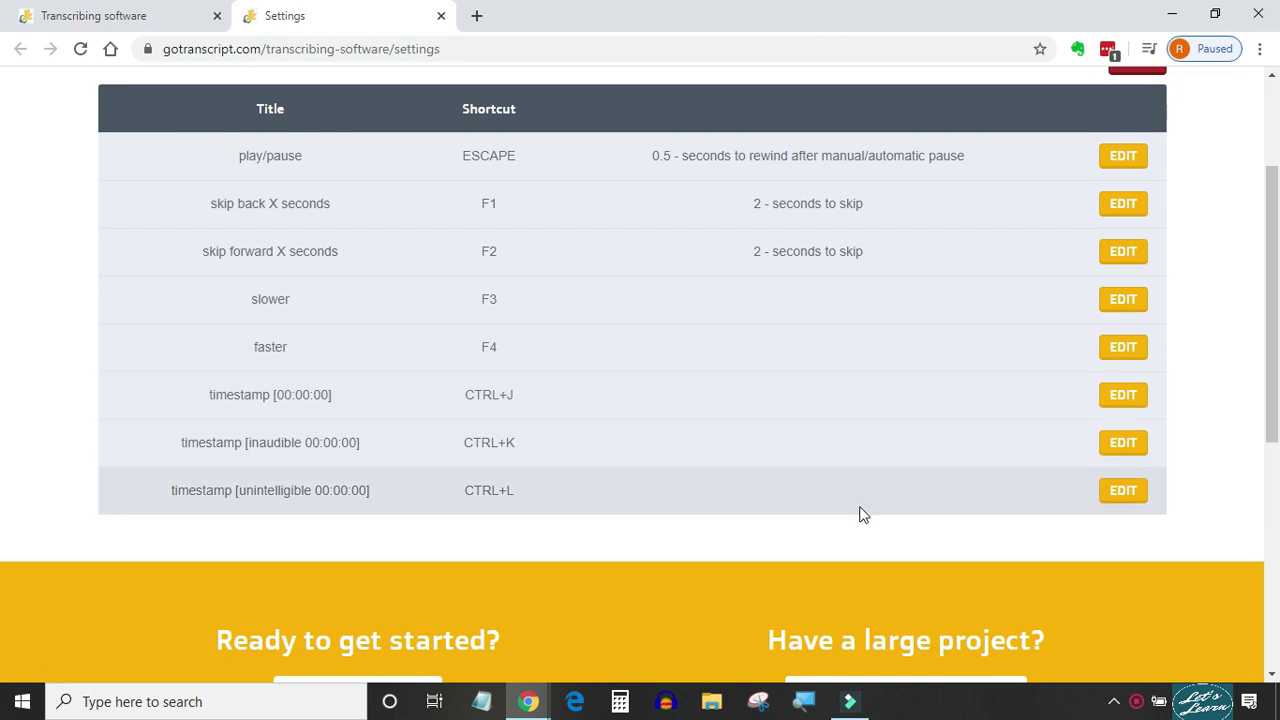
click(85, 16)
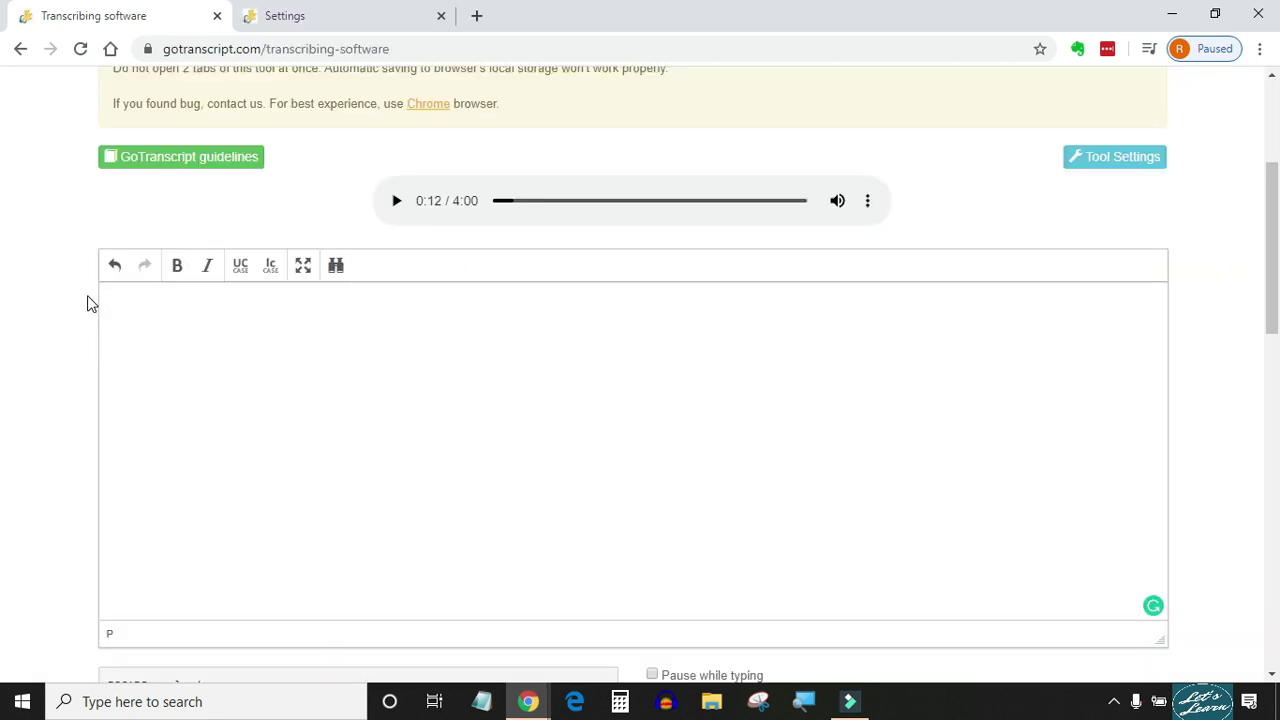
key(ctrl+1)
text(Hi my name is R)
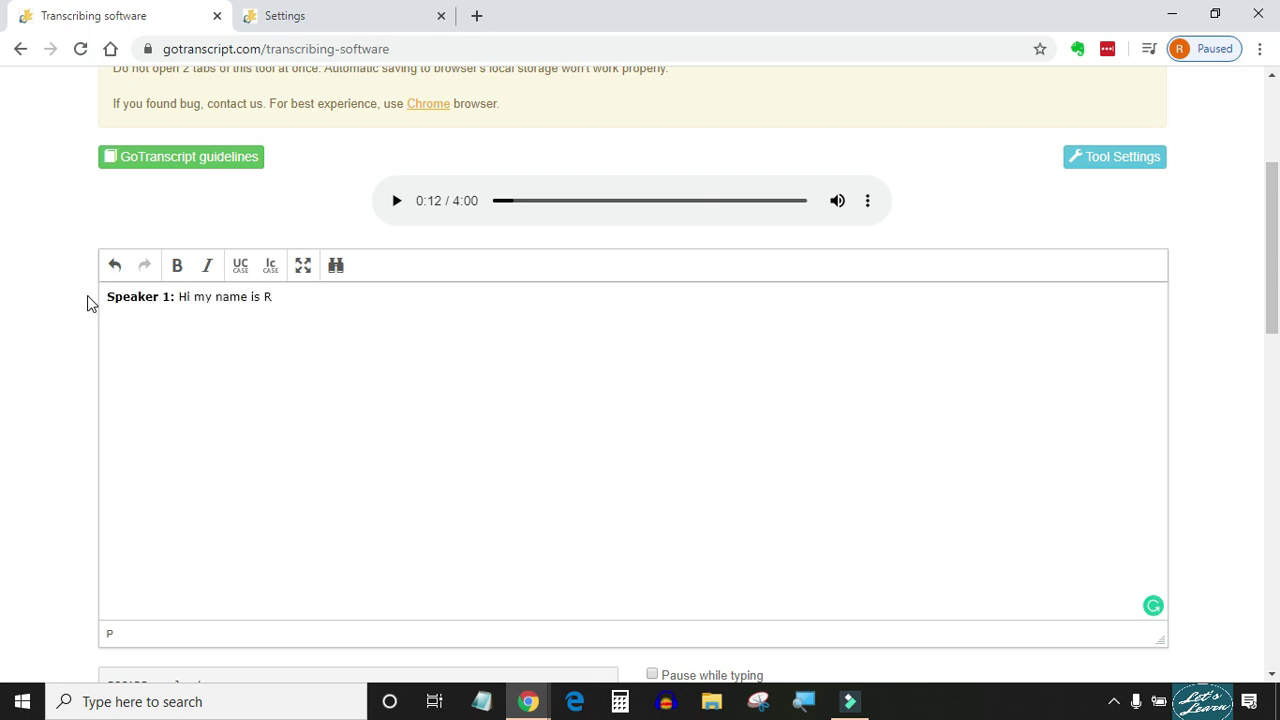
text(ahul.)
key(Return)
key(ctrl+2)
text(Hello Rahul)
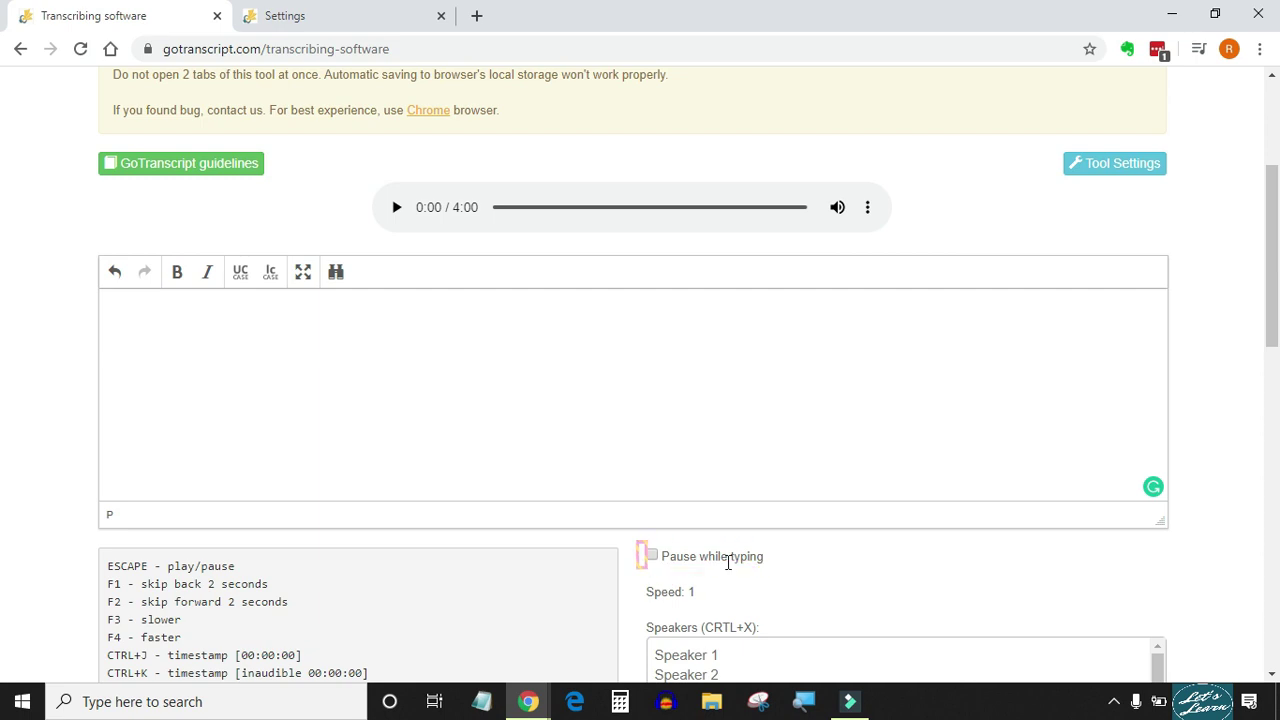
Turn on auto-pause while typing, insert the Speaker 1 tag and start playback
click(653, 556)
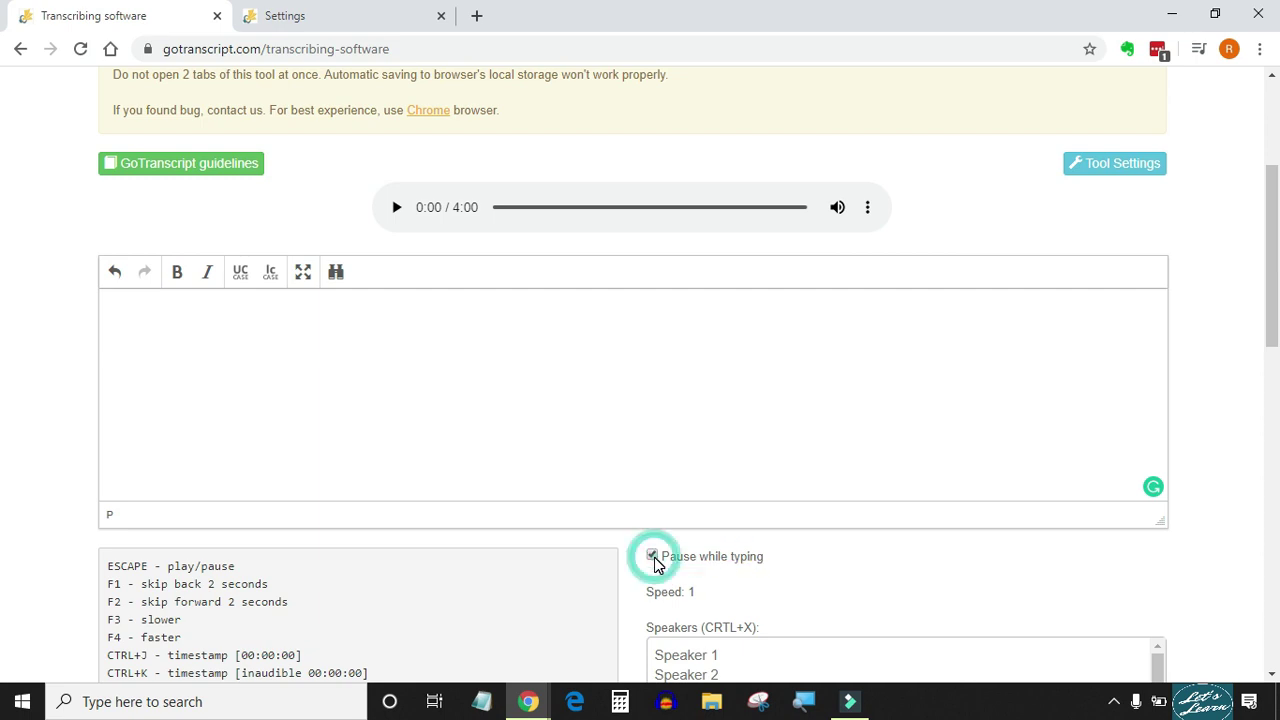
click(119, 305)
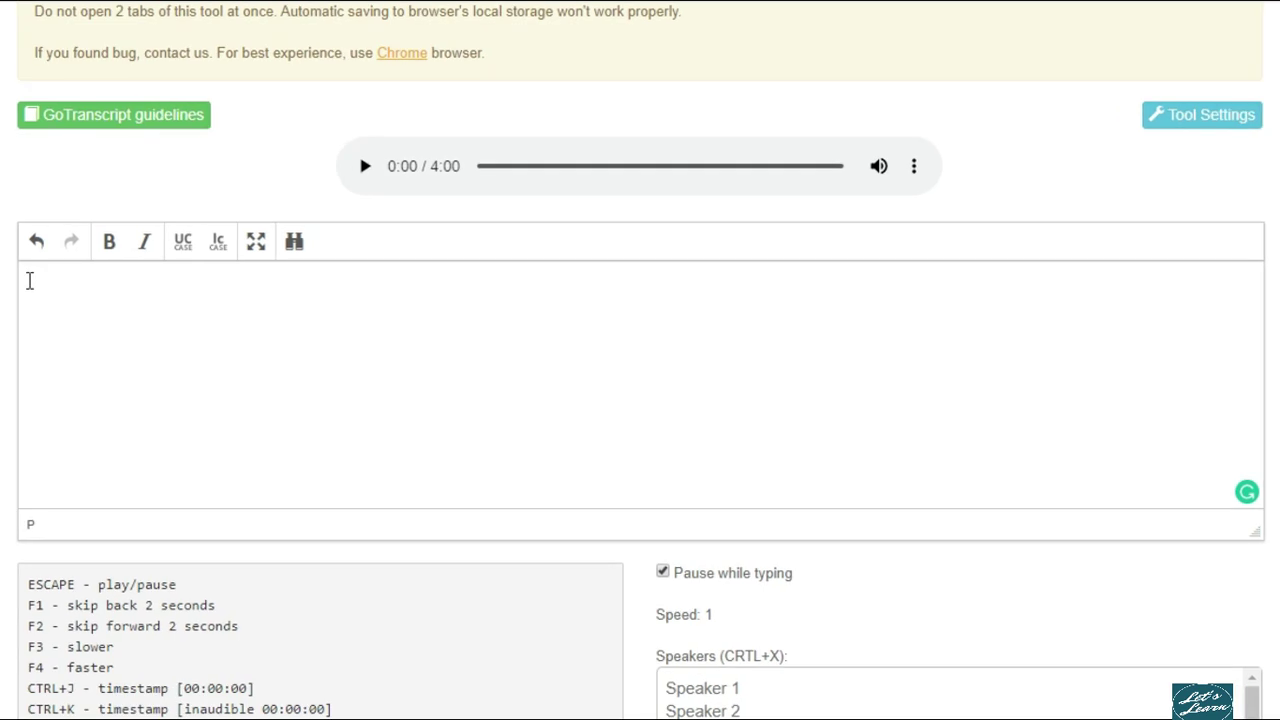
key(ctrl+1)
key(Escape)
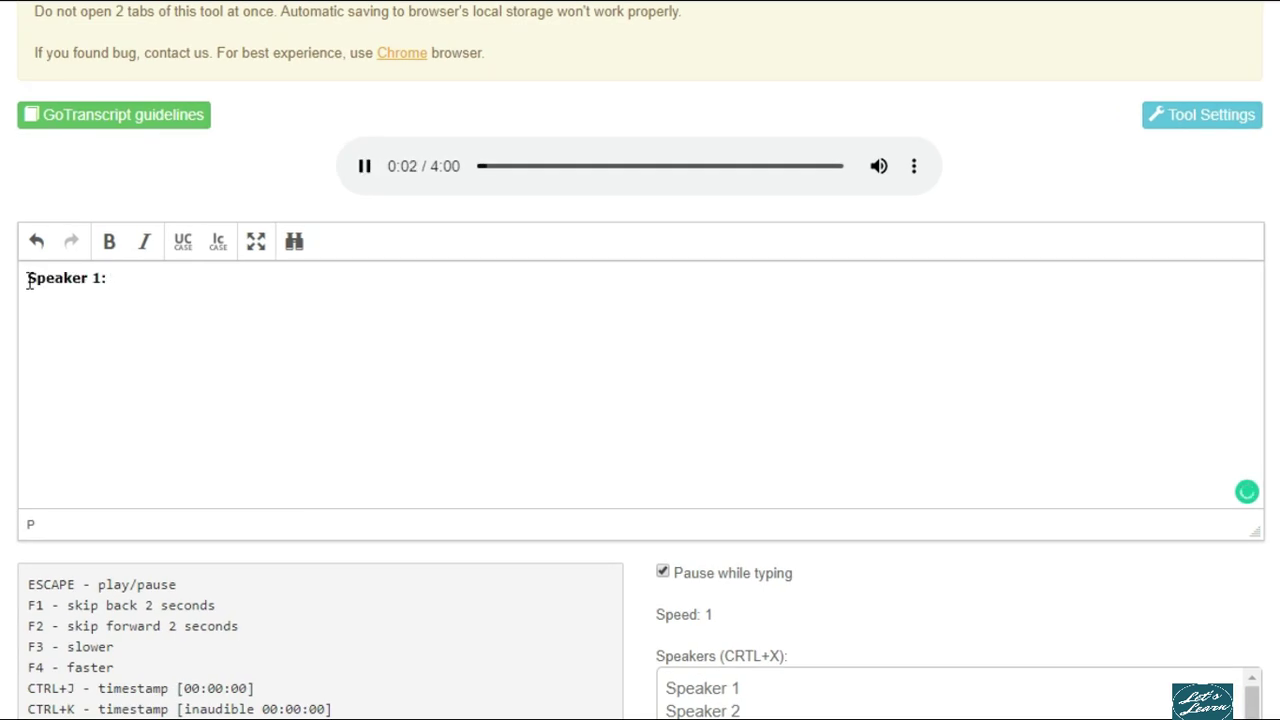
Type Speaker 1's talent management question and Speaker 2's reply 'I probably think about it little bit differently.'
text(Before we really dive d)
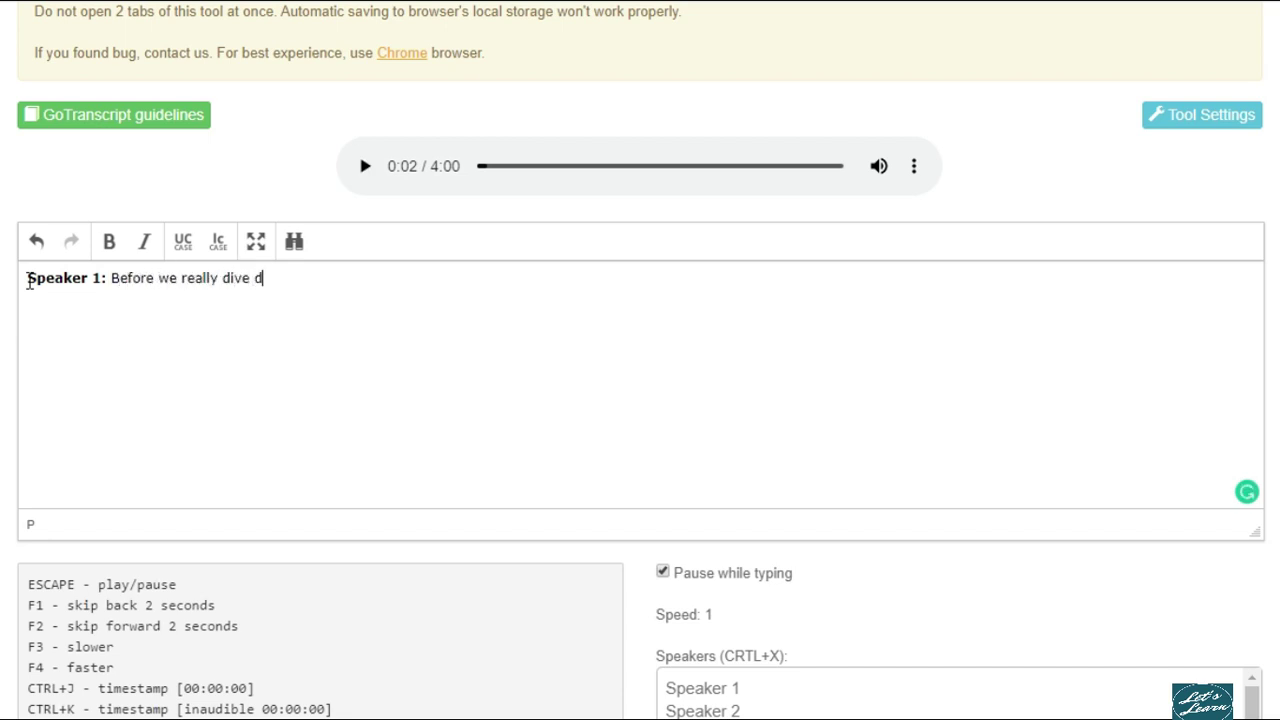
text(eep into the con)
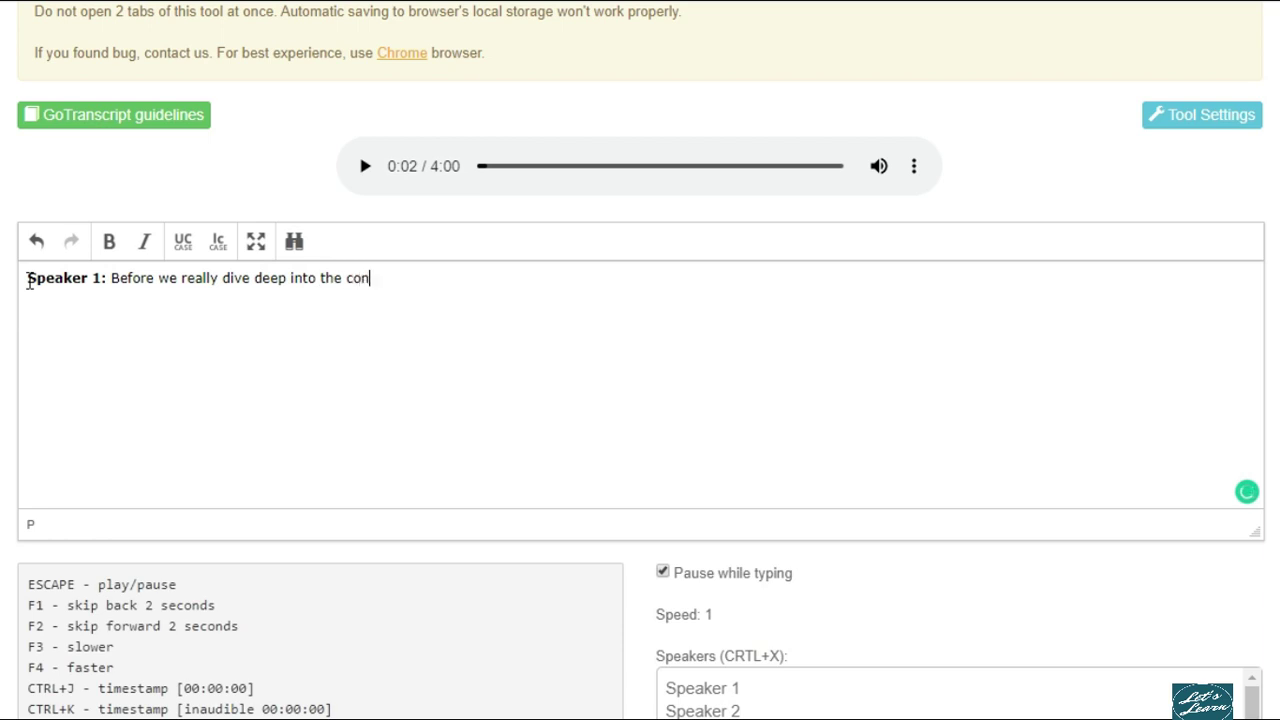
text(versation, I just want to)
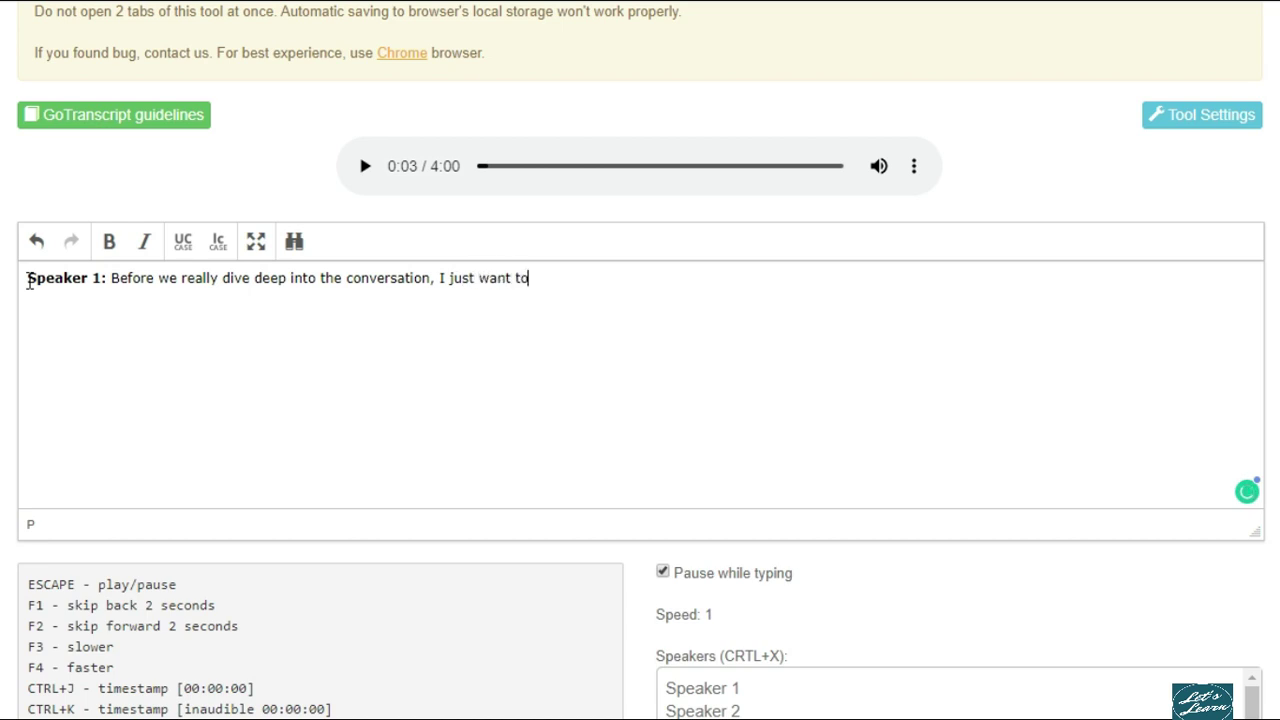
text( get your take)
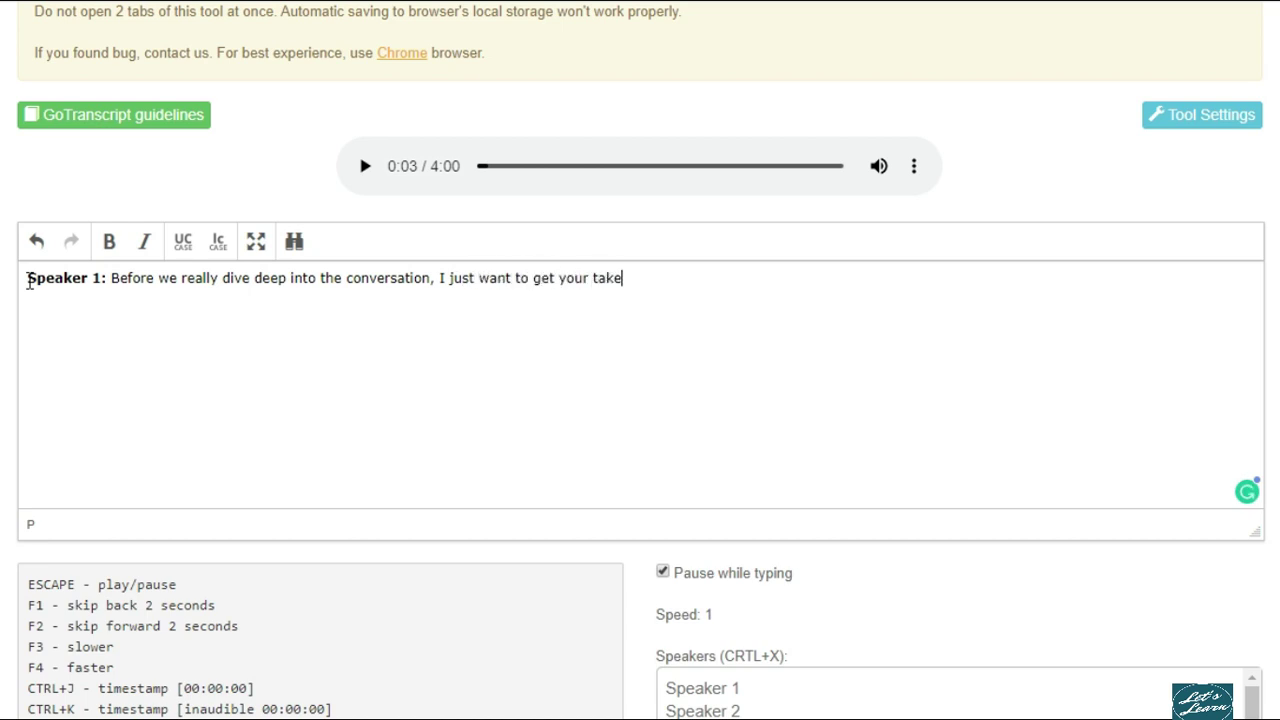
text(. How do you define talent)
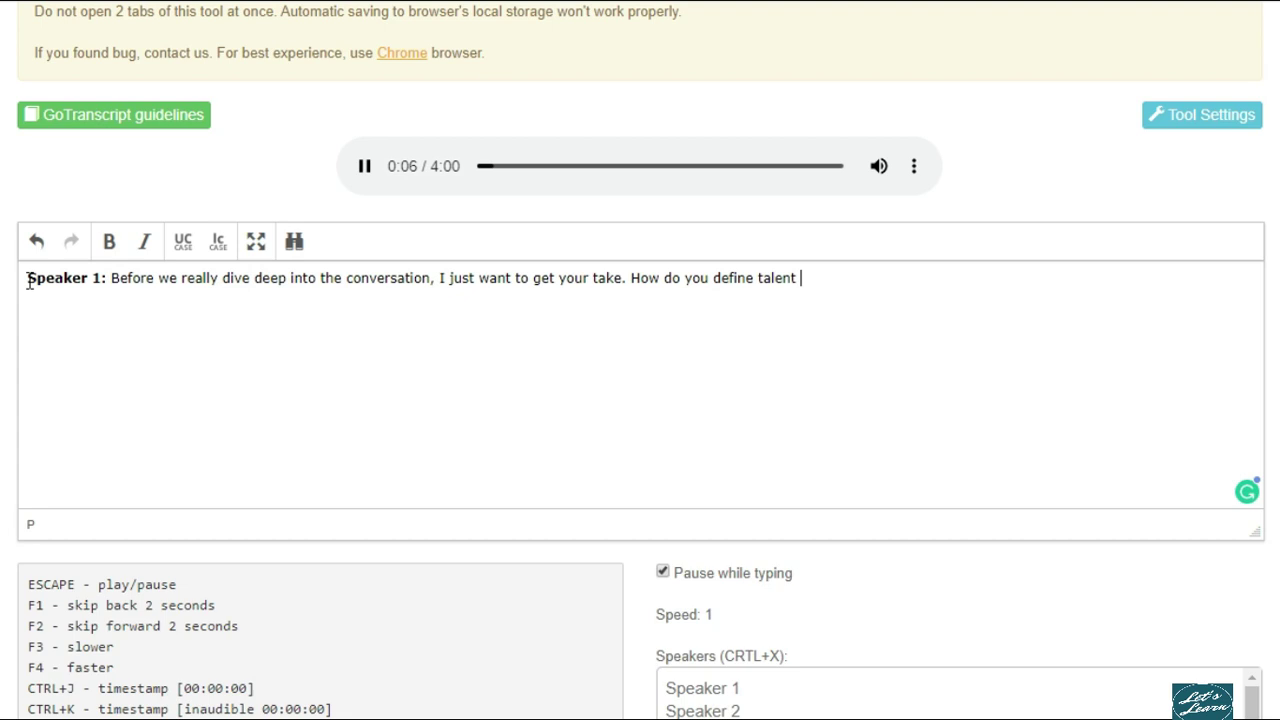
text(management and wh)
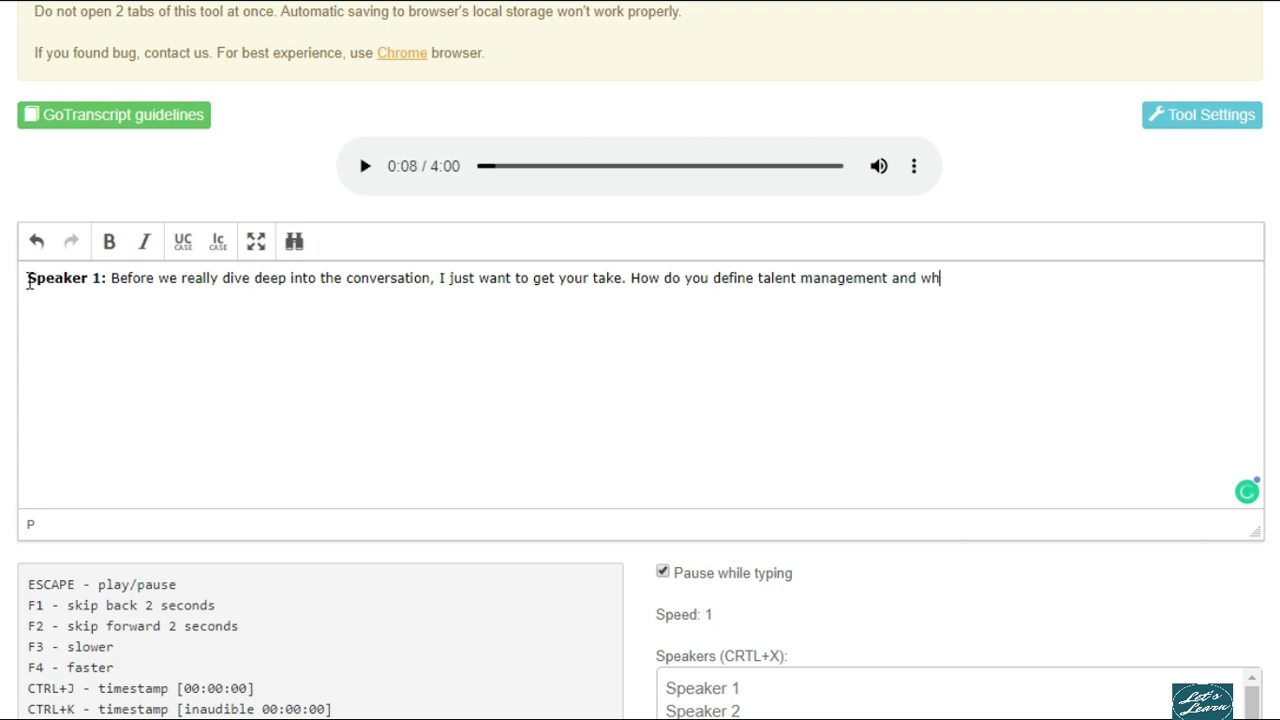
text(at parts of HR does tha)
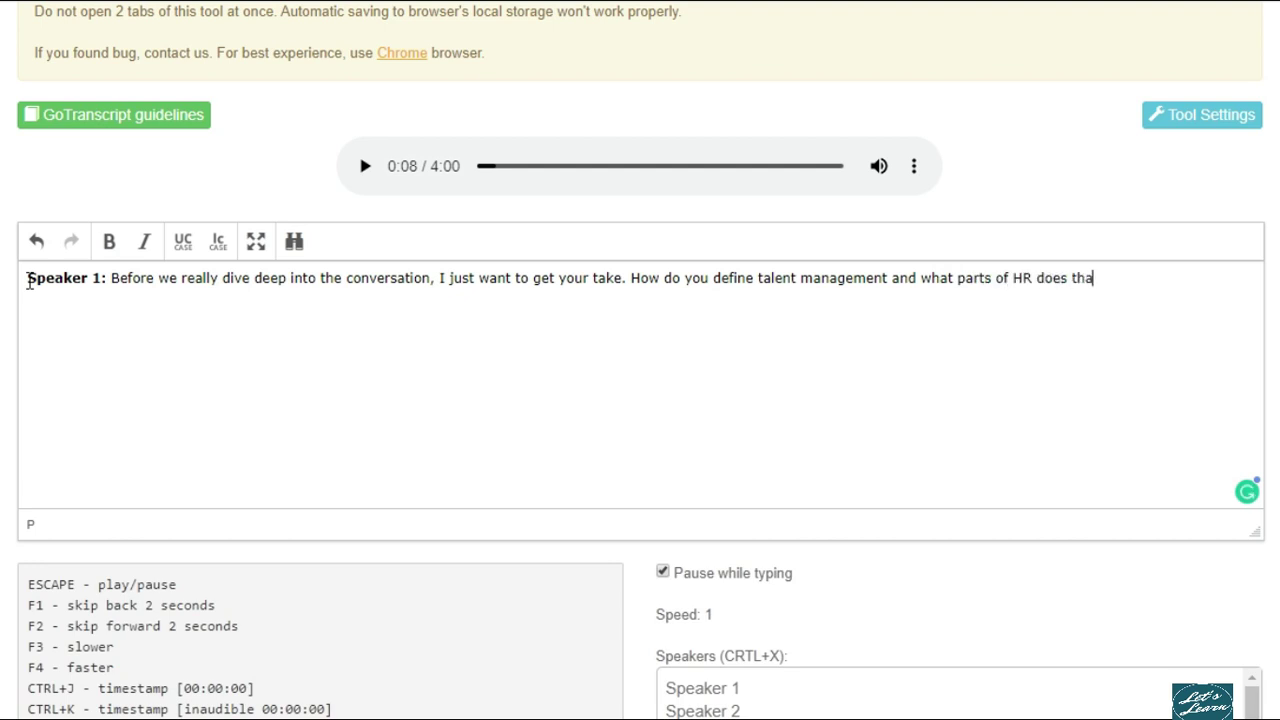
text(t usually e)
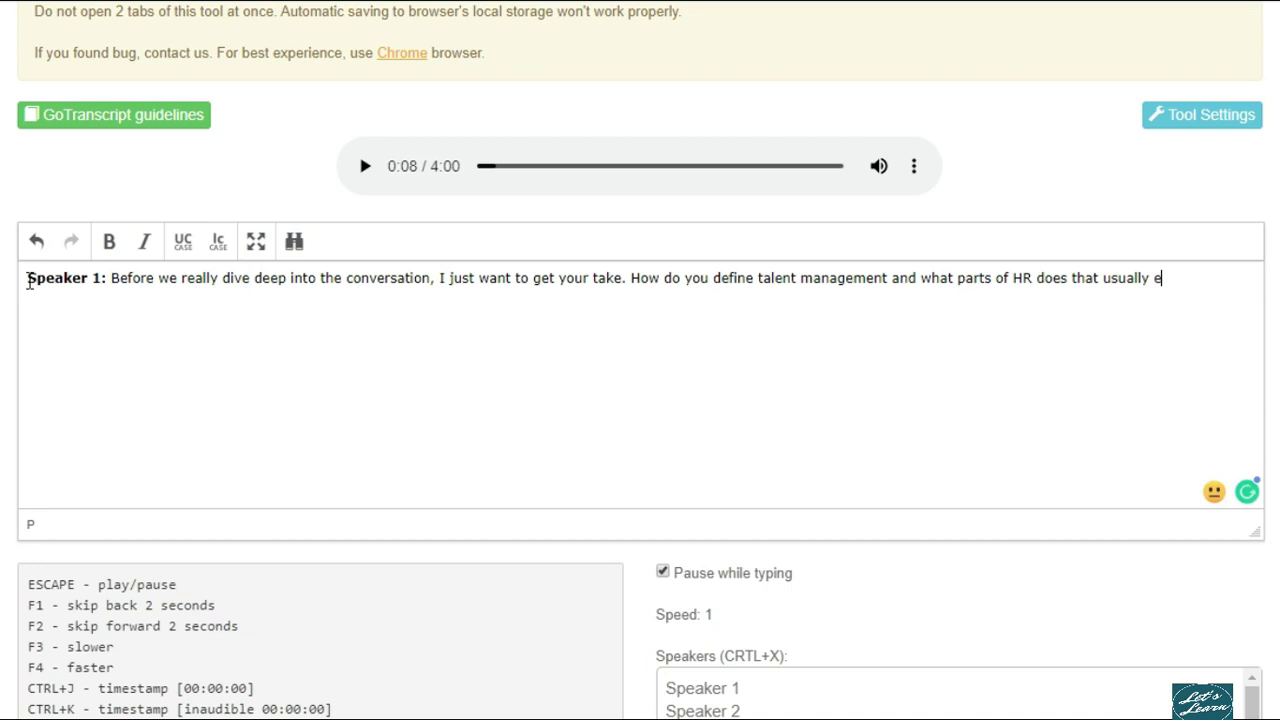
text(ntail?)
key(Return)
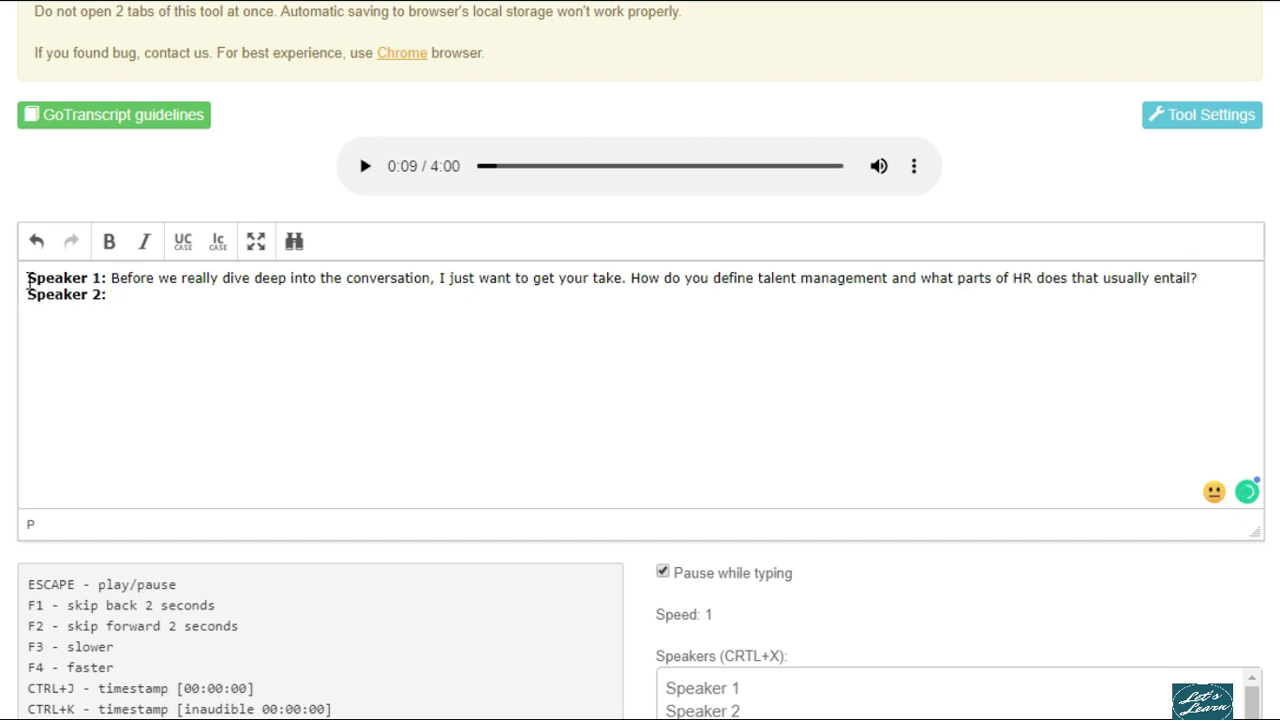
text(I probably think about it)
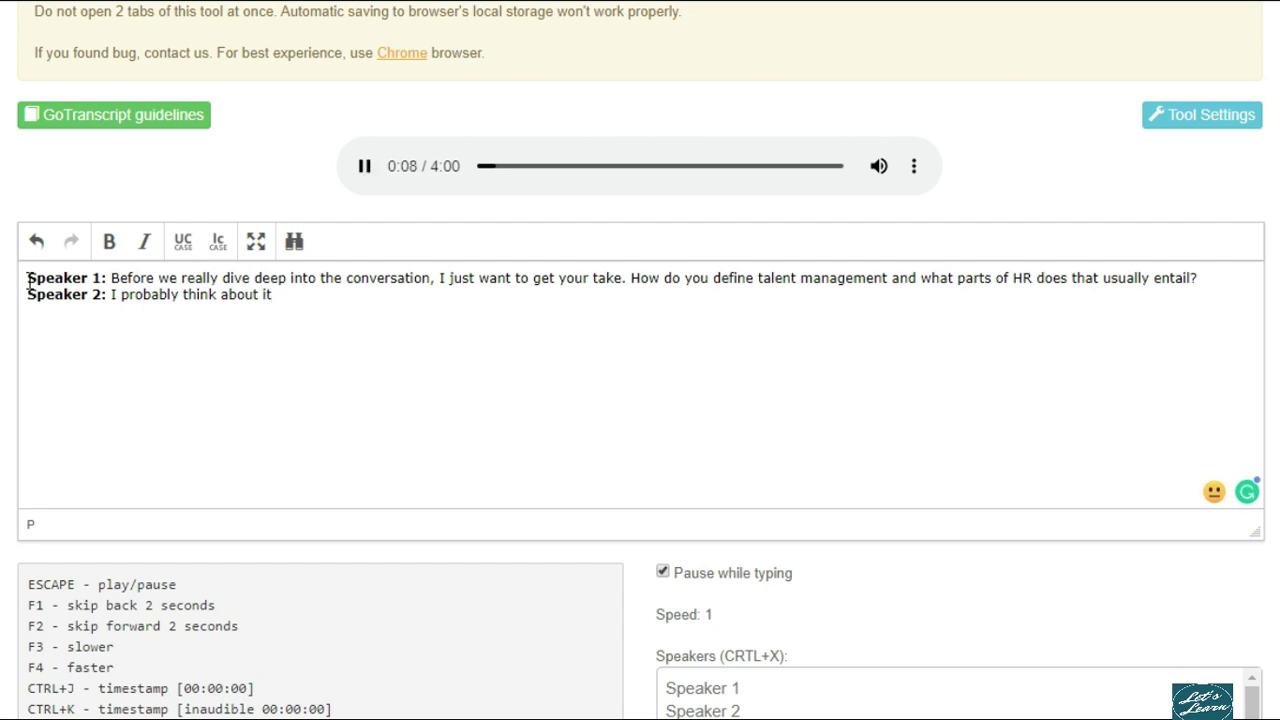
text( little bit differently.)
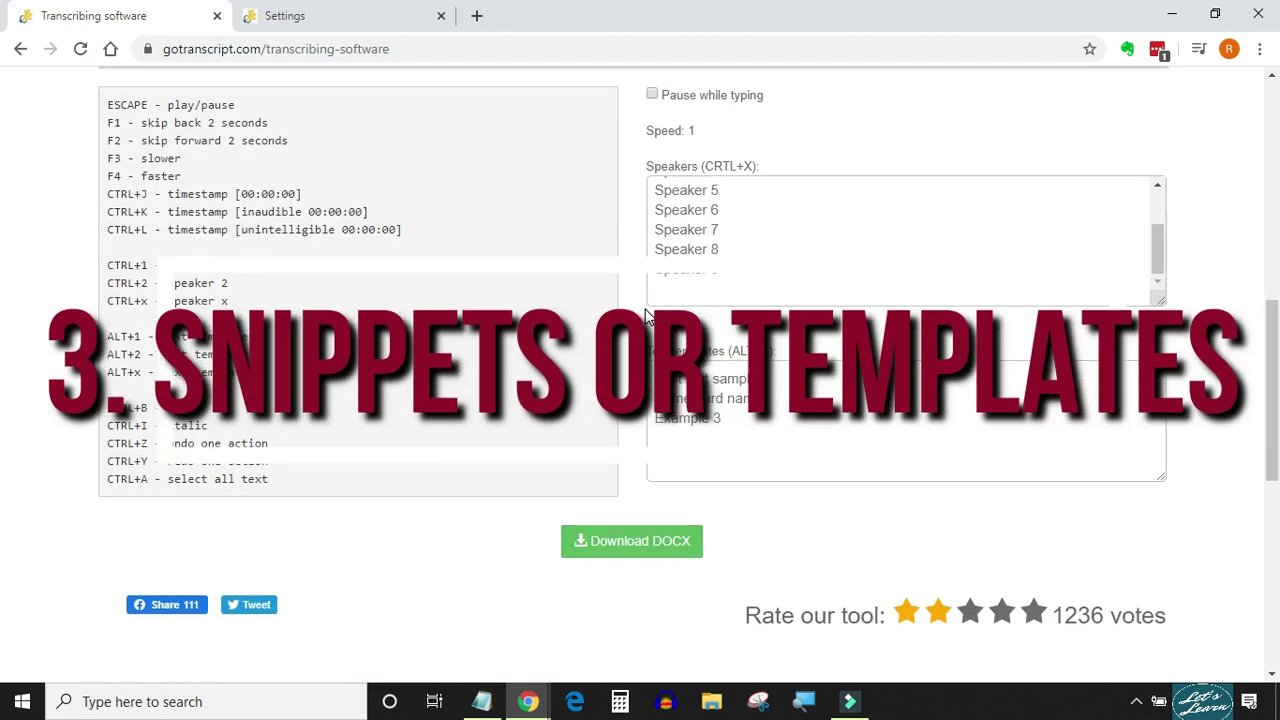
Overwrite the sample text templates with 'quarantine', 'albumen' and 'someotherhardtext'
scroll(676, 292, down, 2)
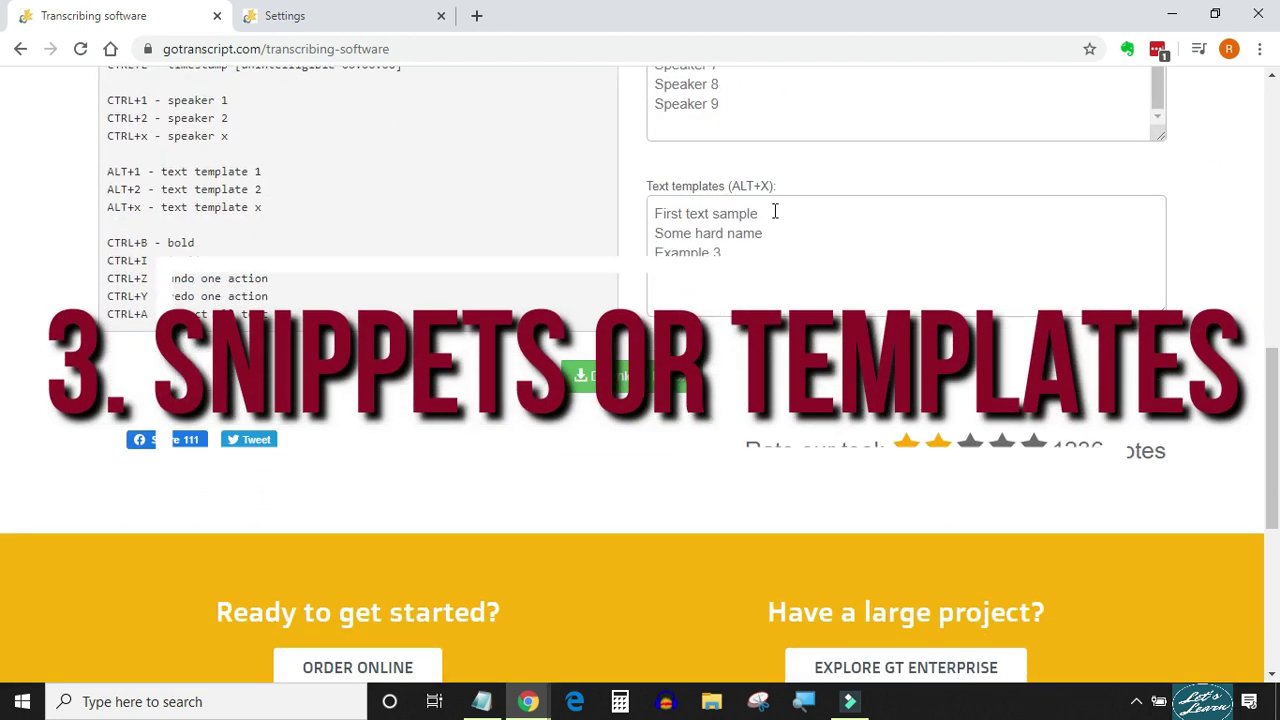
click(779, 212)
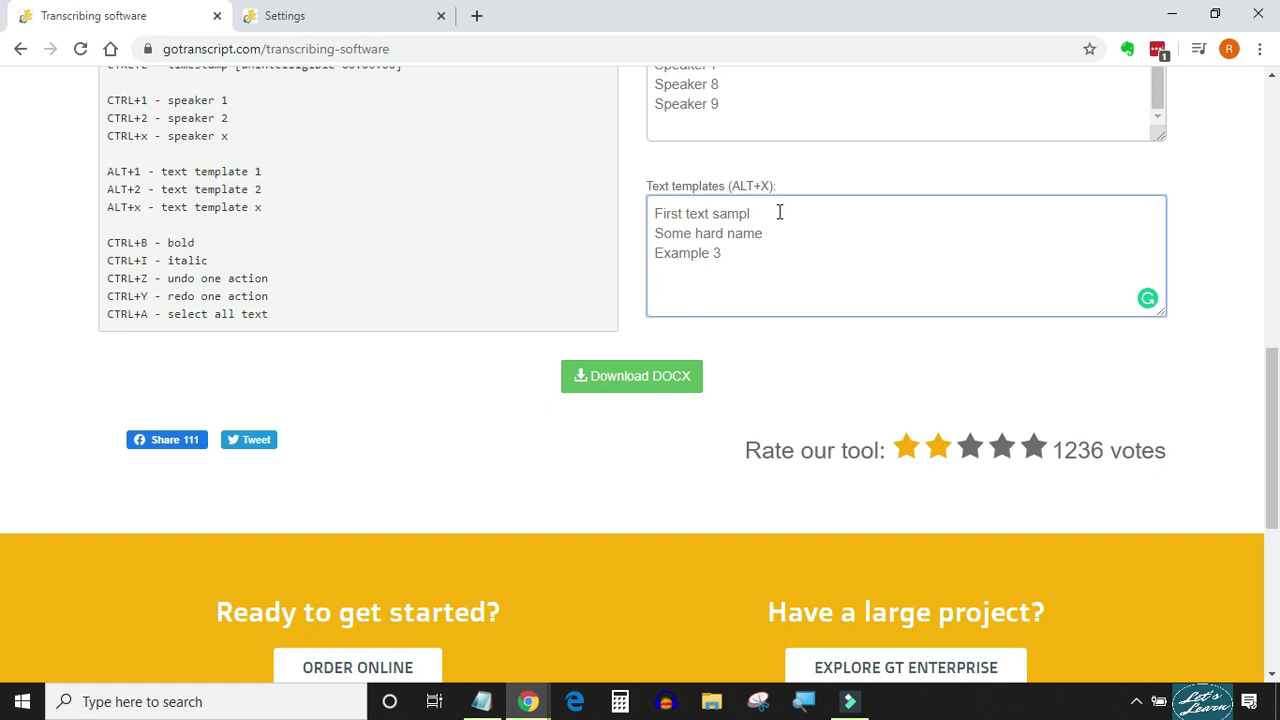
key(BackSpace)
key(BackSpace)
key(BackSpace)
key(BackSpace)
key(BackSpace)
key(BackSpace)
key(BackSpace)
key(BackSpace)
key(BackSpace)
key(BackSpace)
key(BackSpace)
key(BackSpace)
key(BackSpace)
key(BackSpace)
key(BackSpace)
key(BackSpace)
text(quarantine)
key(BackSpace)
key(BackSpace)
key(BackSpace)
key(BackSpace)
key(BackSpace)
key(BackSpace)
key(BackSpace)
key(BackSpace)
key(BackSpace)
key(BackSpace)
key(BackSpace)
key(BackSpace)
key(BackSpace)
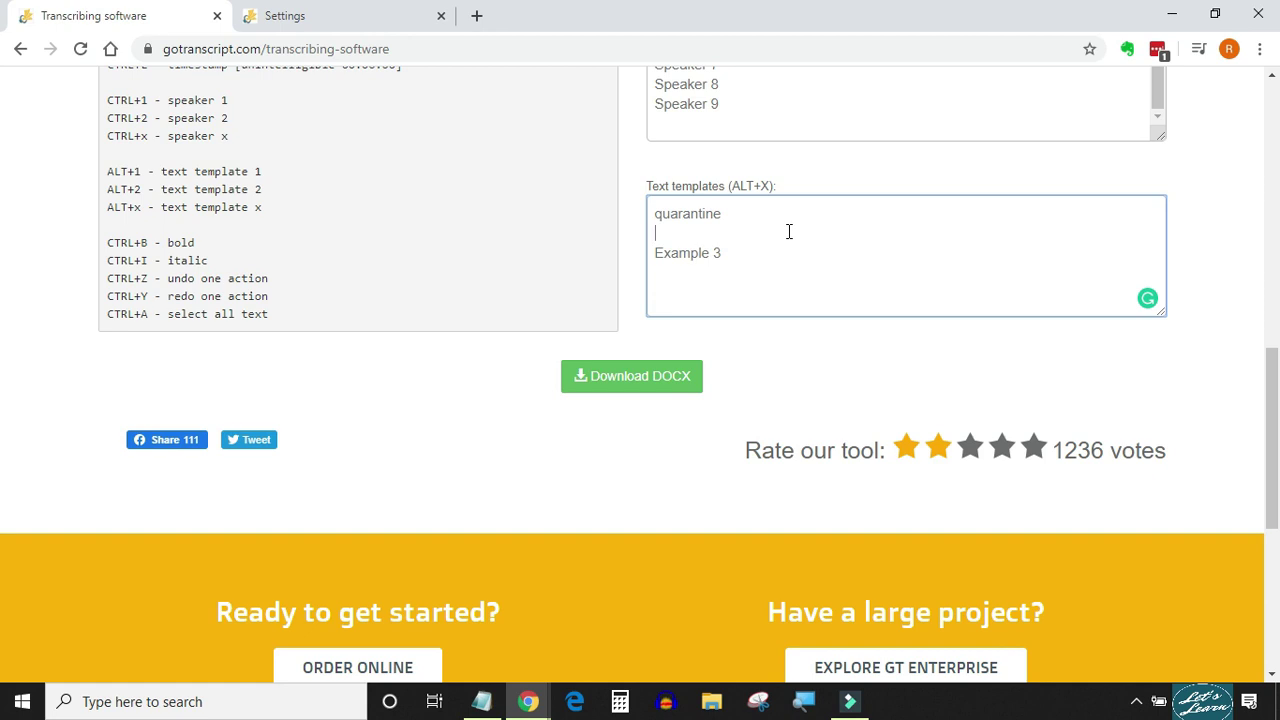
text(albumen)
click(767, 251)
key(BackSpace)
key(BackSpace)
key(BackSpace)
key(BackSpace)
key(BackSpace)
key(BackSpace)
key(BackSpace)
key(BackSpace)
key(BackSpace)
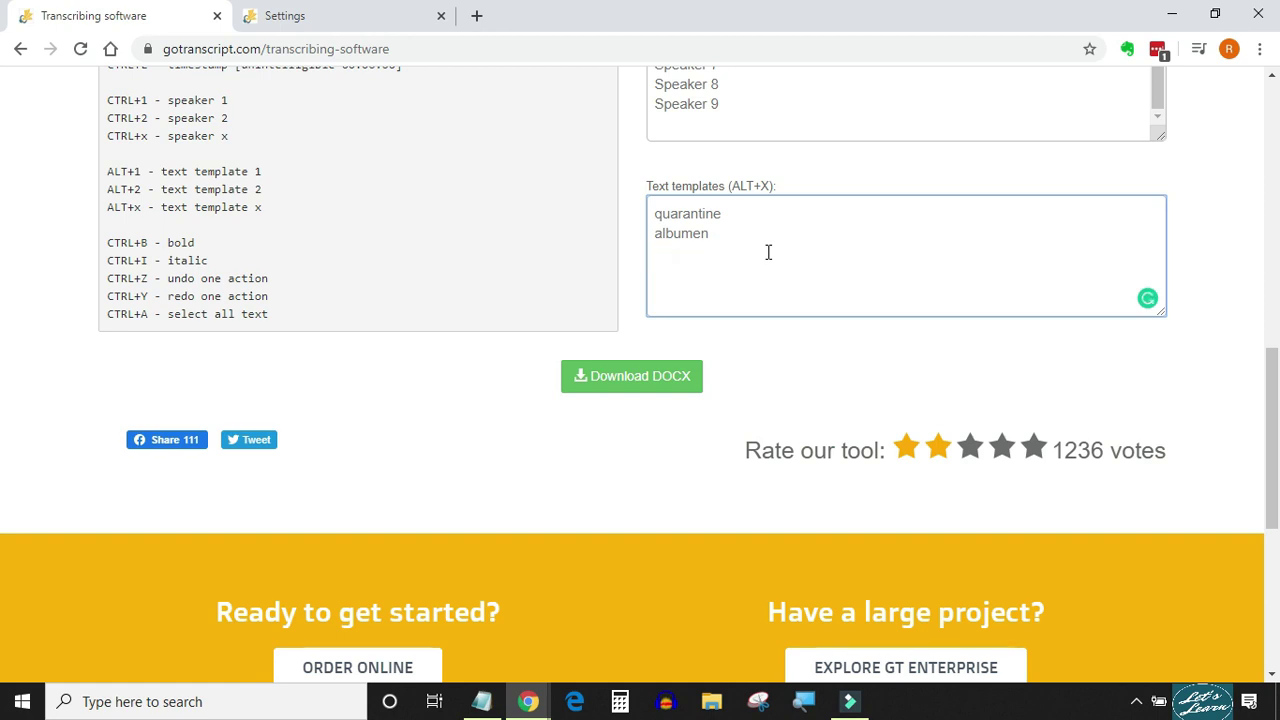
text(someotherhardtex)
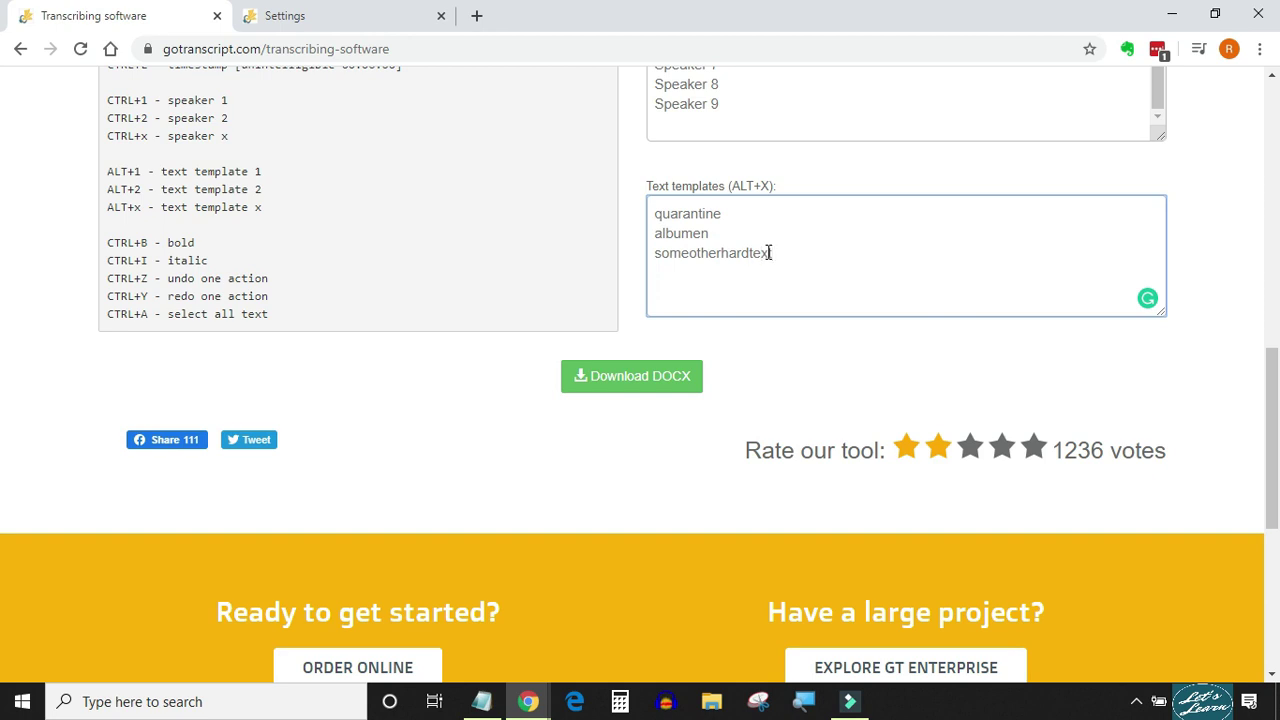
text(t)
Insert the quarantine, albumen and someotherhardtext templates via Alt+1–3 below Speaker 2's line
scroll(775, 290, up, 5)
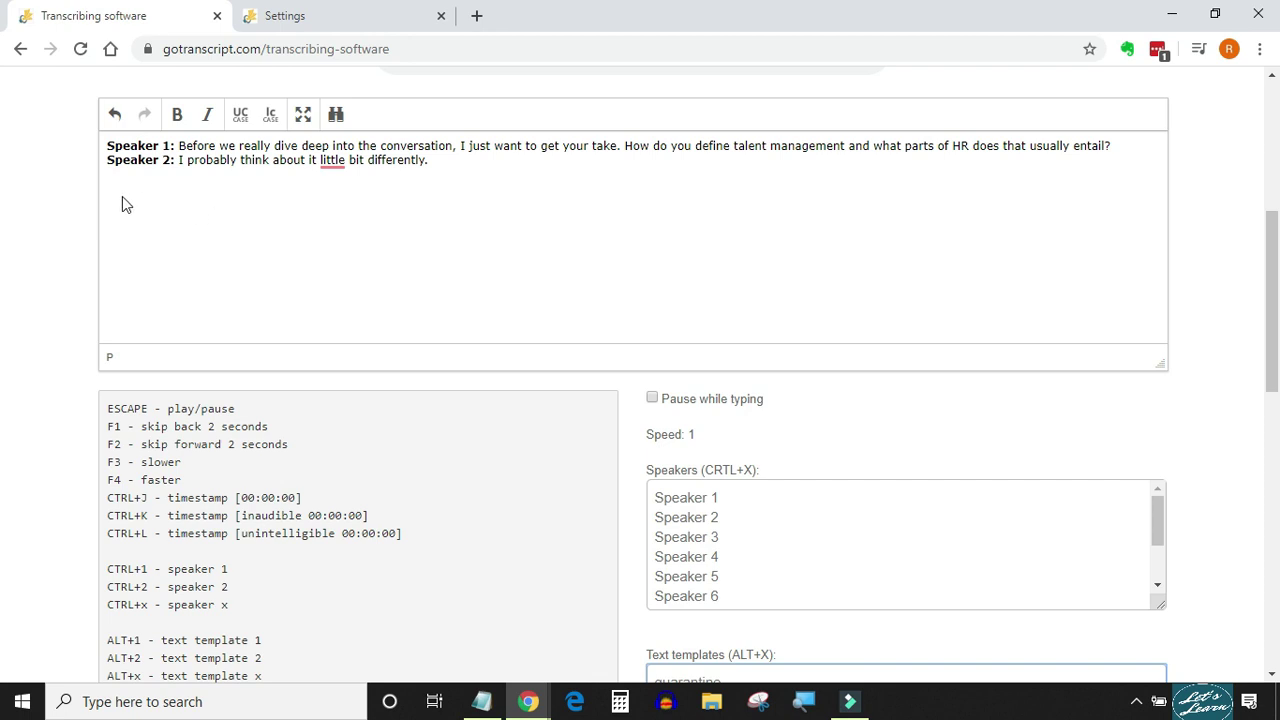
click(114, 197)
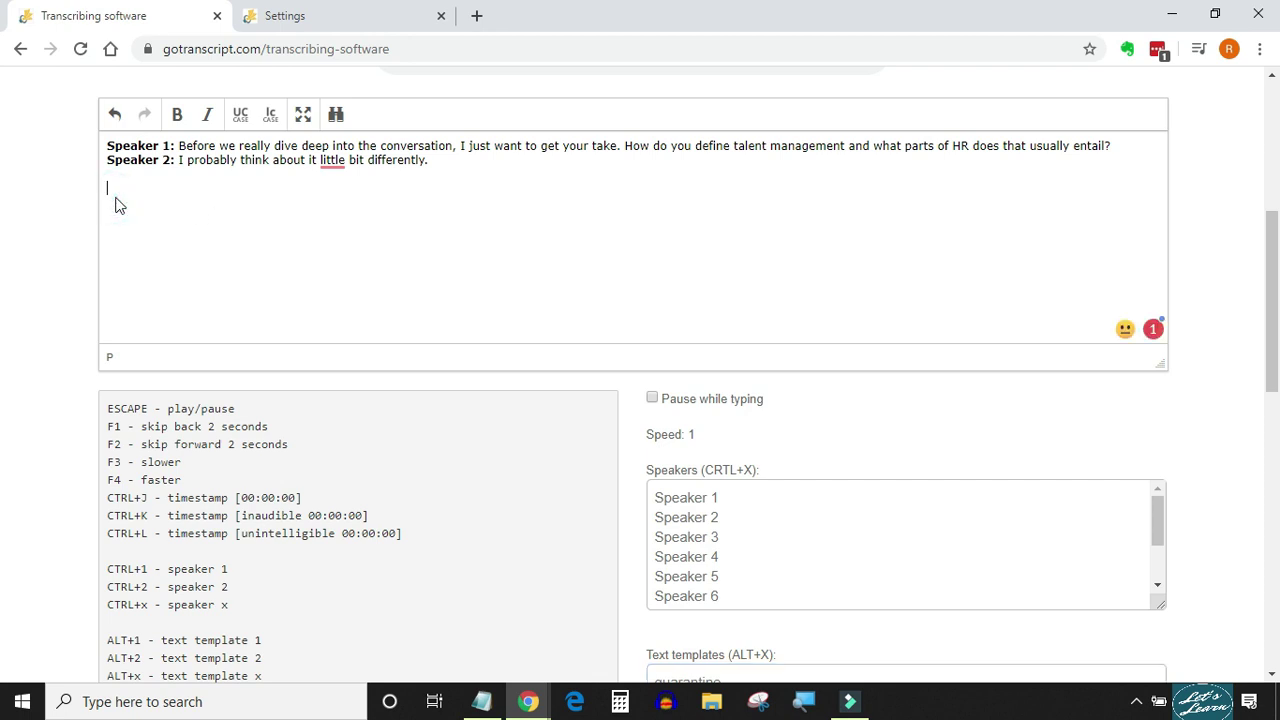
key(alt+1)
key(alt+2)
key(alt+3)
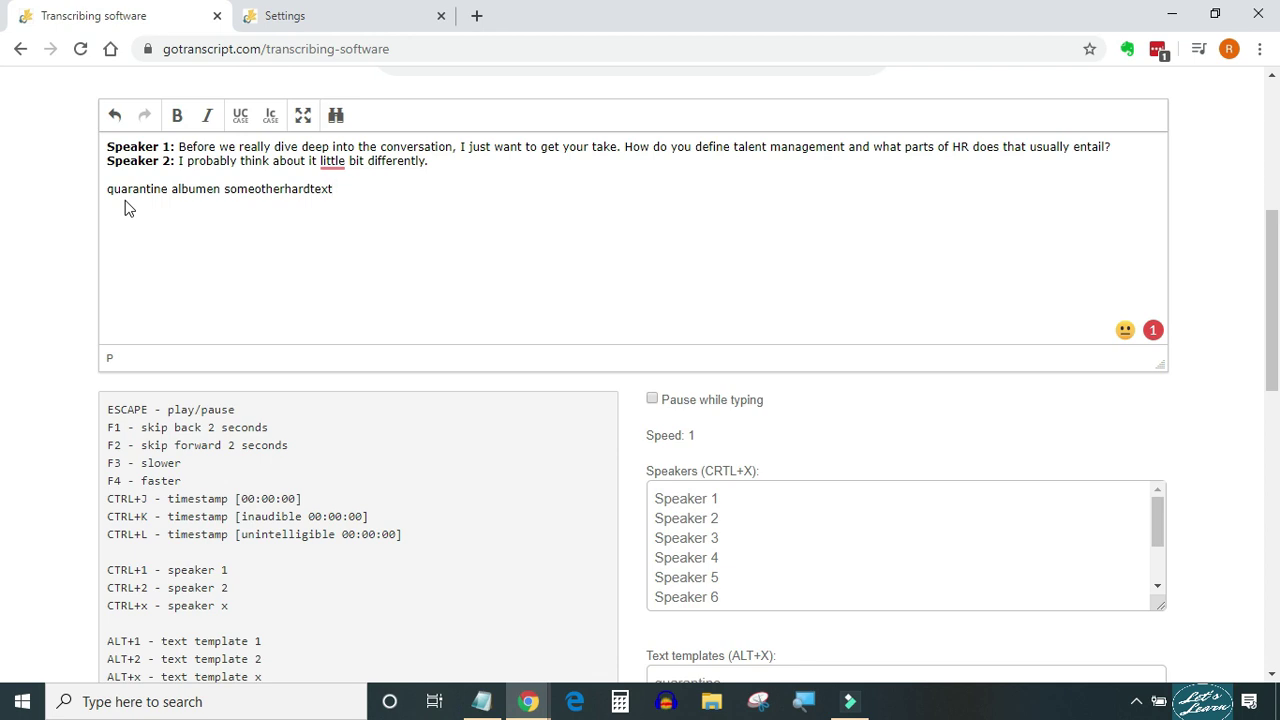
Open the binoculars Find and replace dialog and place the cursor in its Find field
click(336, 117)
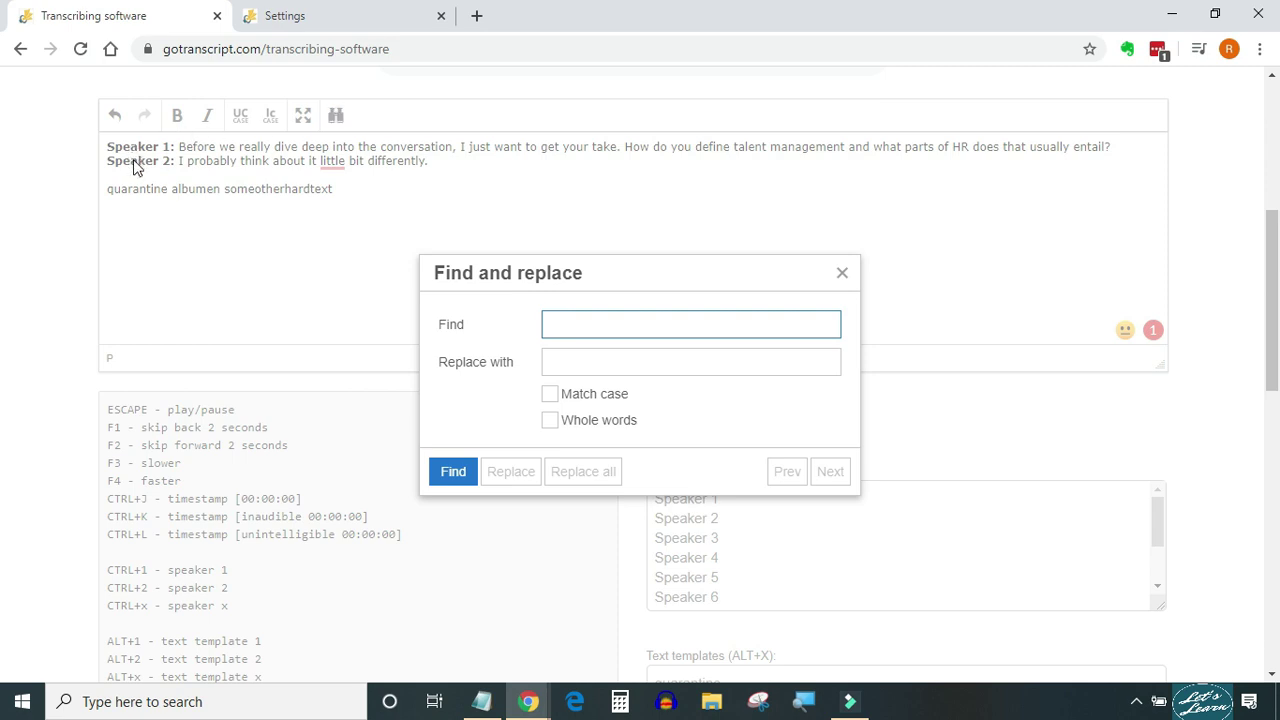
click(605, 321)
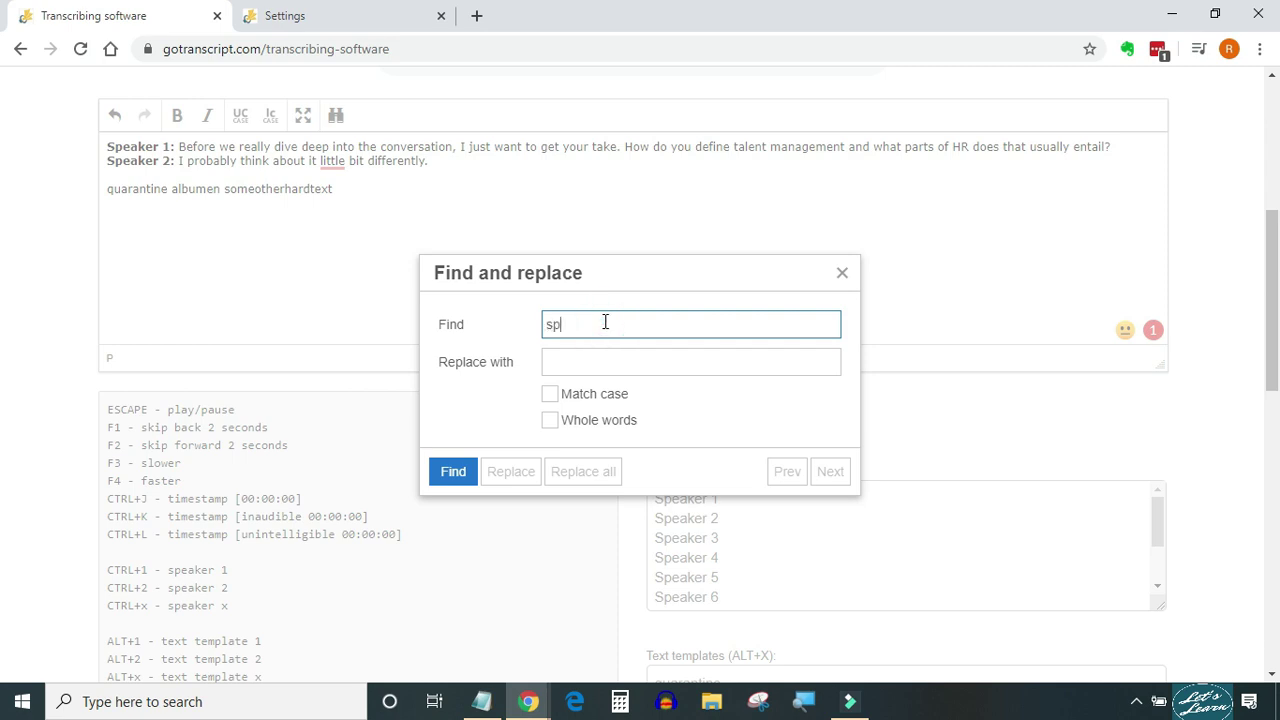